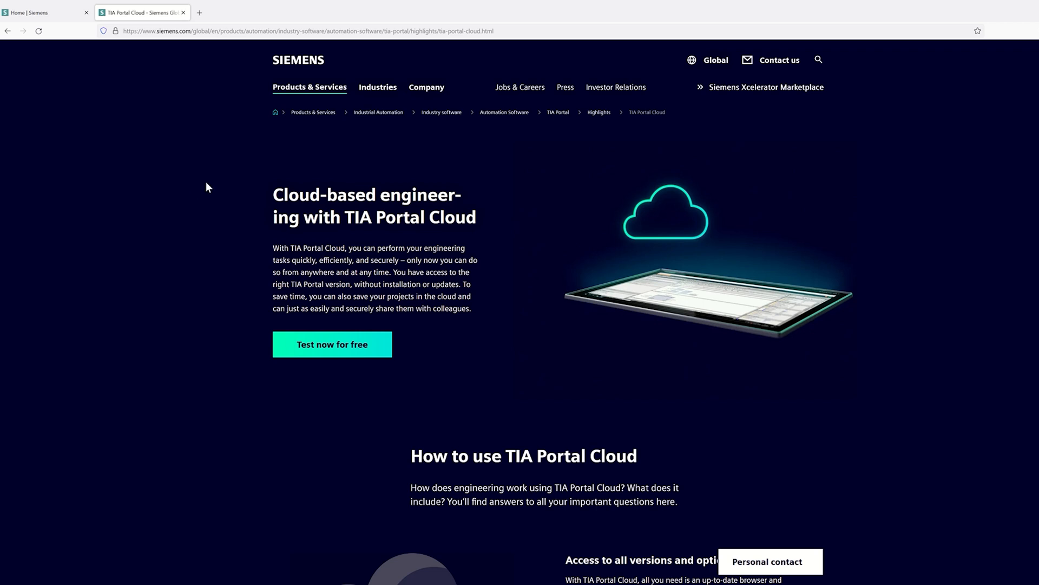
Step: Open the free TIA Portal Cloud test offer and look through the All Trials packages
{"action": "left_click", "coordinate": [352, 352]}
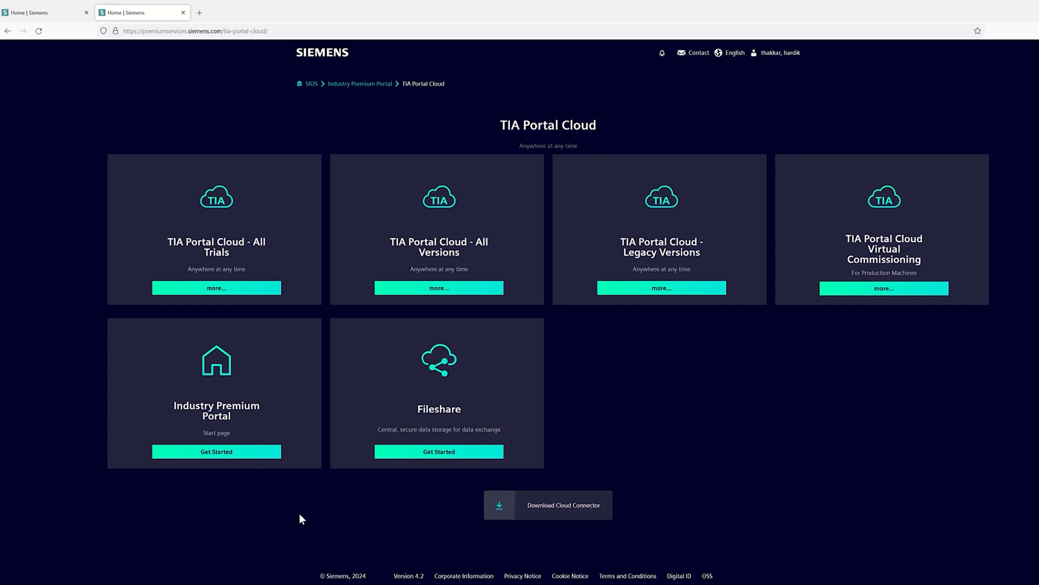
{"action": "left_click", "coordinate": [243, 290]}
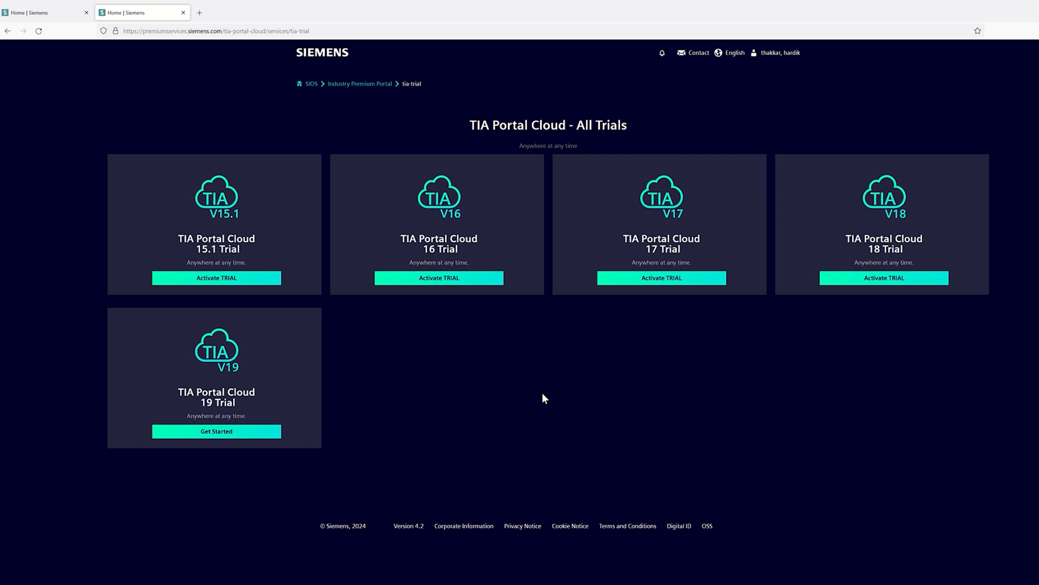
{"action": "left_click", "coordinate": [7, 31]}
Step: Open the TIA Portal Cloud 19 Voucher package from the All Versions offers
{"action": "left_click", "coordinate": [439, 288]}
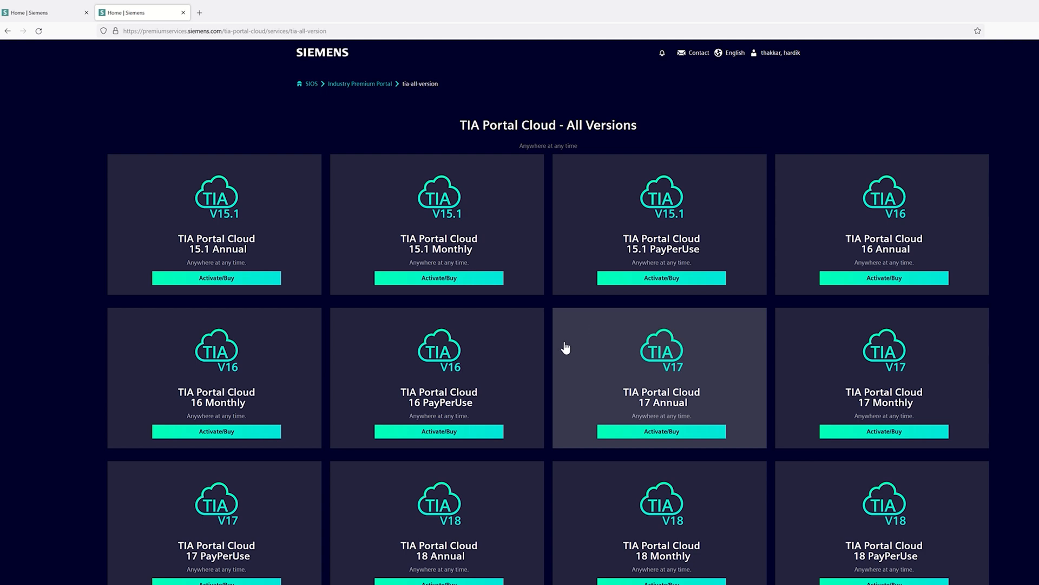
{"action": "scroll", "coordinate": [559, 358], "scroll_direction": "down", "scroll_amount": 8}
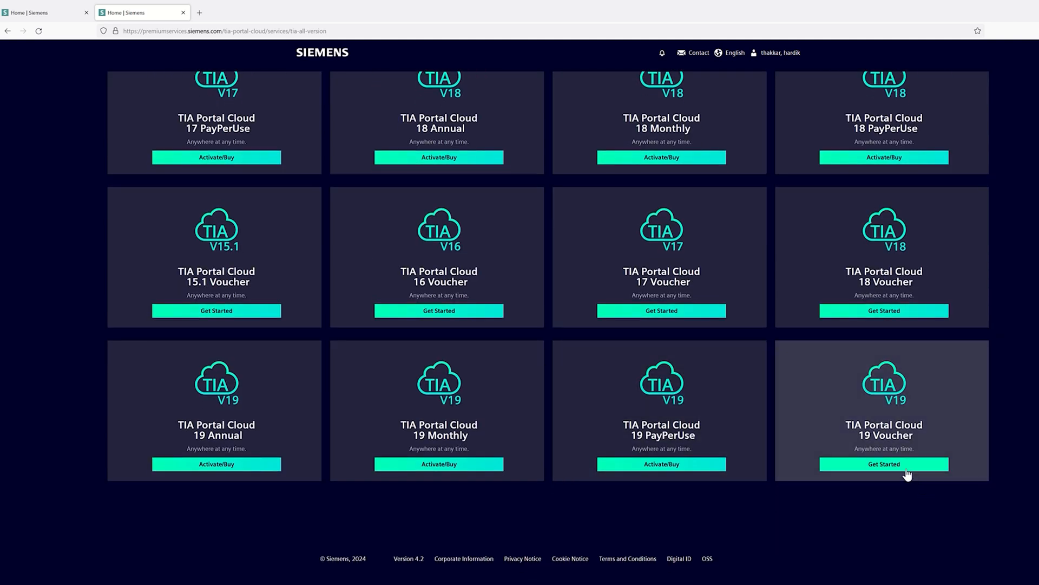
{"action": "left_click", "coordinate": [908, 473]}
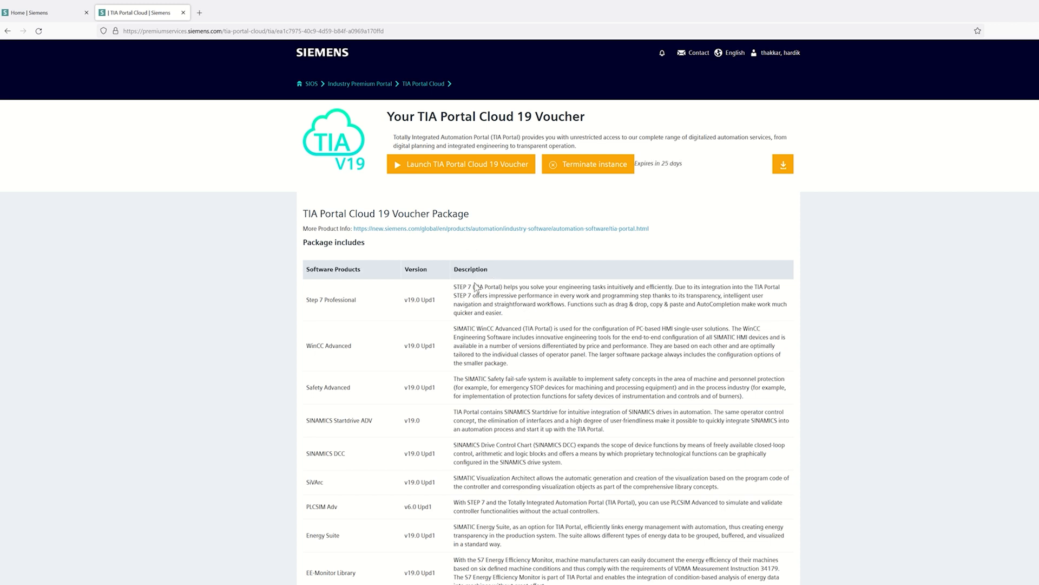
Step: Examine the software products, versions and descriptions included in the TIA Portal Cloud 19 Voucher package
{"action": "scroll", "coordinate": [476, 282], "scroll_direction": "down", "scroll_amount": 1}
{"action": "scroll", "coordinate": [475, 282], "scroll_direction": "down", "scroll_amount": 1}
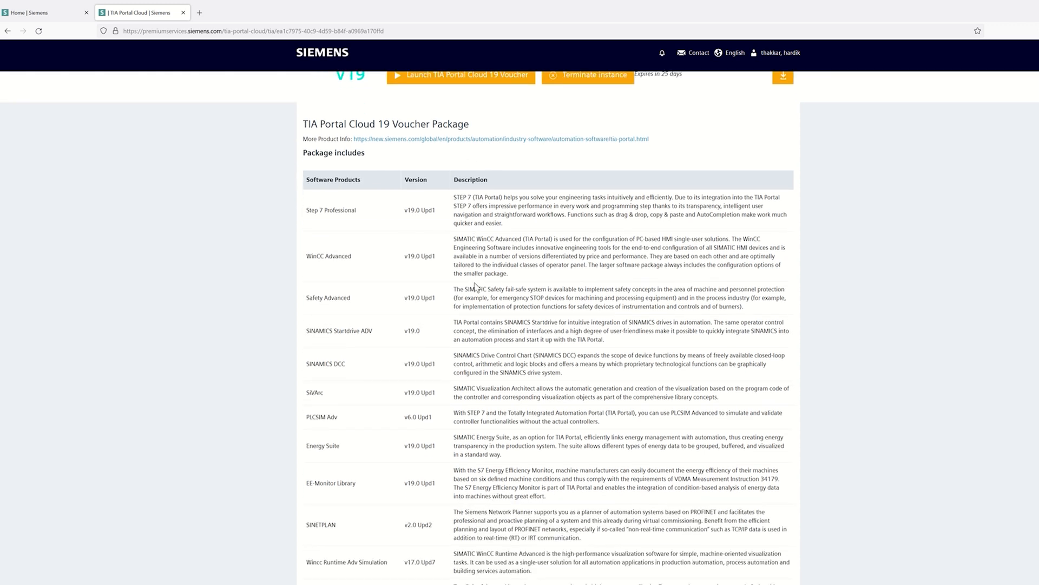
{"action": "scroll", "coordinate": [475, 286], "scroll_direction": "down", "scroll_amount": 1}
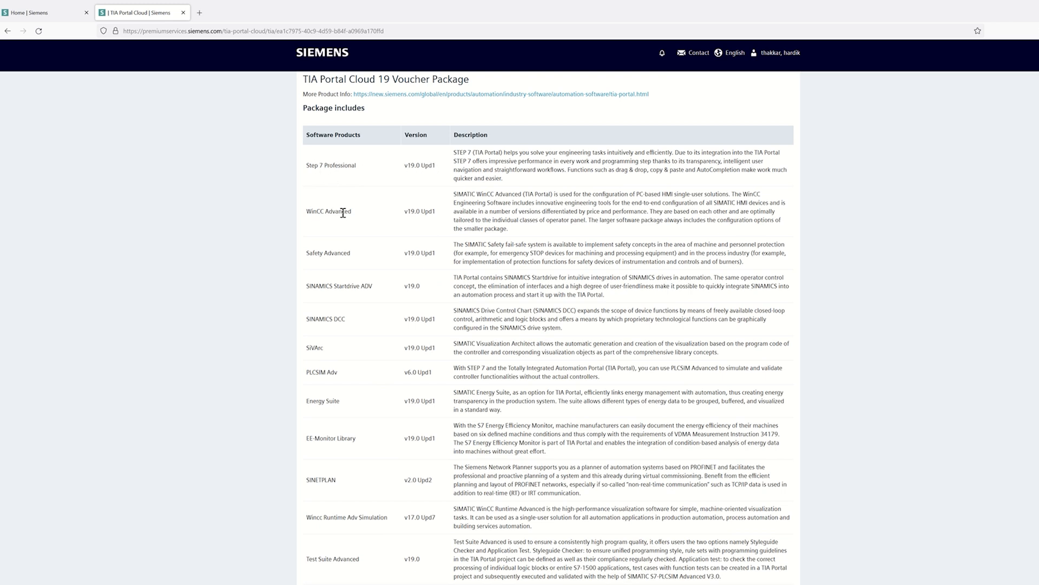
{"action": "scroll", "coordinate": [343, 213], "scroll_direction": "down", "scroll_amount": 1}
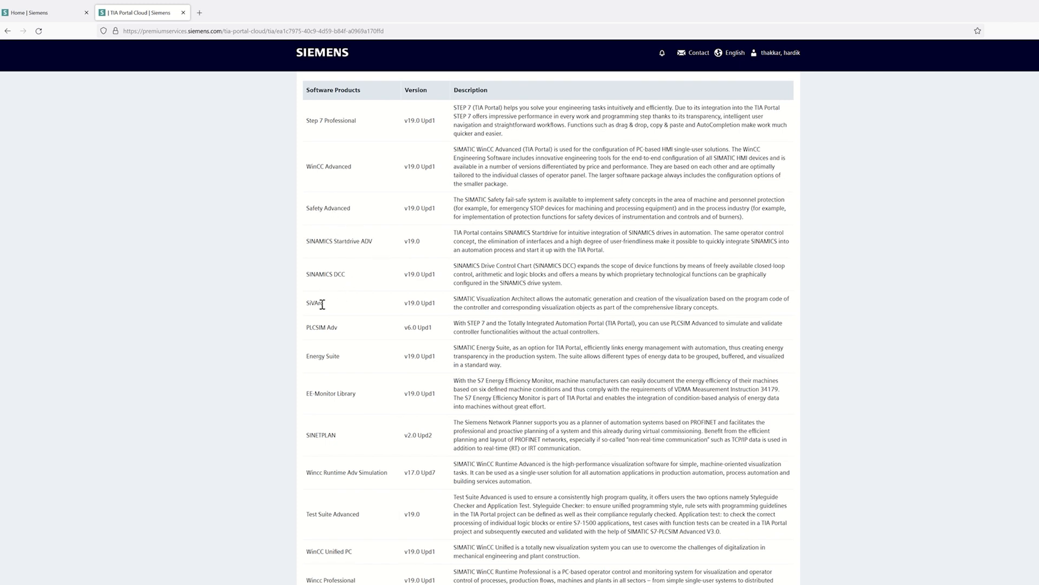
{"action": "scroll", "coordinate": [339, 331], "scroll_direction": "down", "scroll_amount": 3}
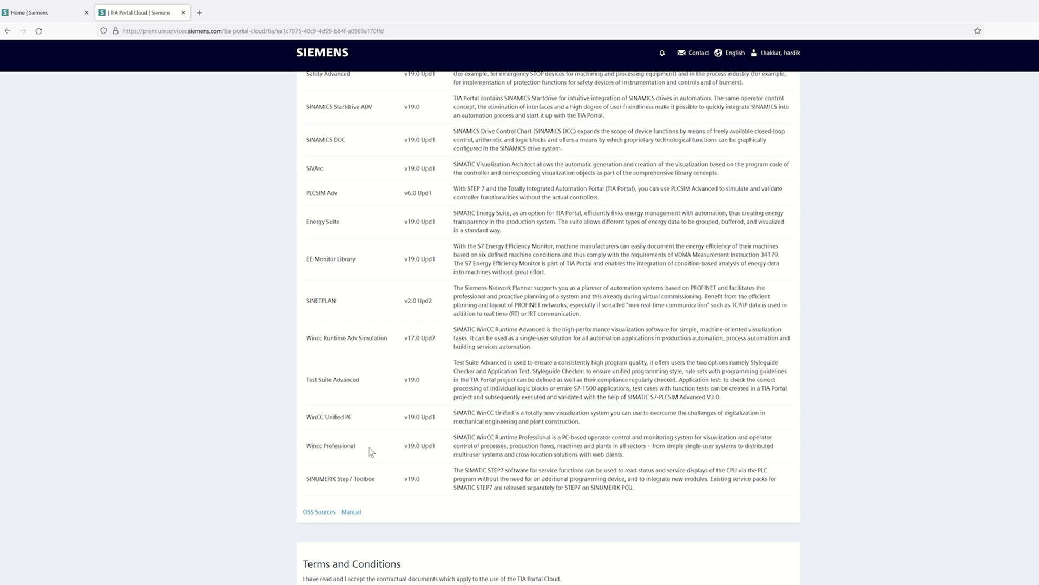
{"action": "scroll", "coordinate": [406, 437], "scroll_direction": "up", "scroll_amount": 4}
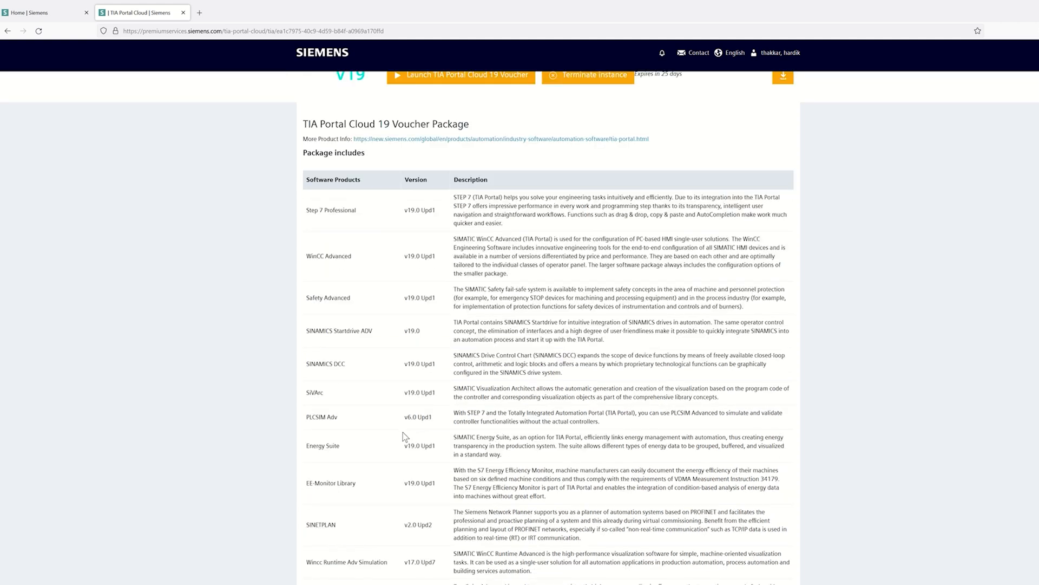
{"action": "scroll", "coordinate": [406, 436], "scroll_direction": "up", "scroll_amount": 2}
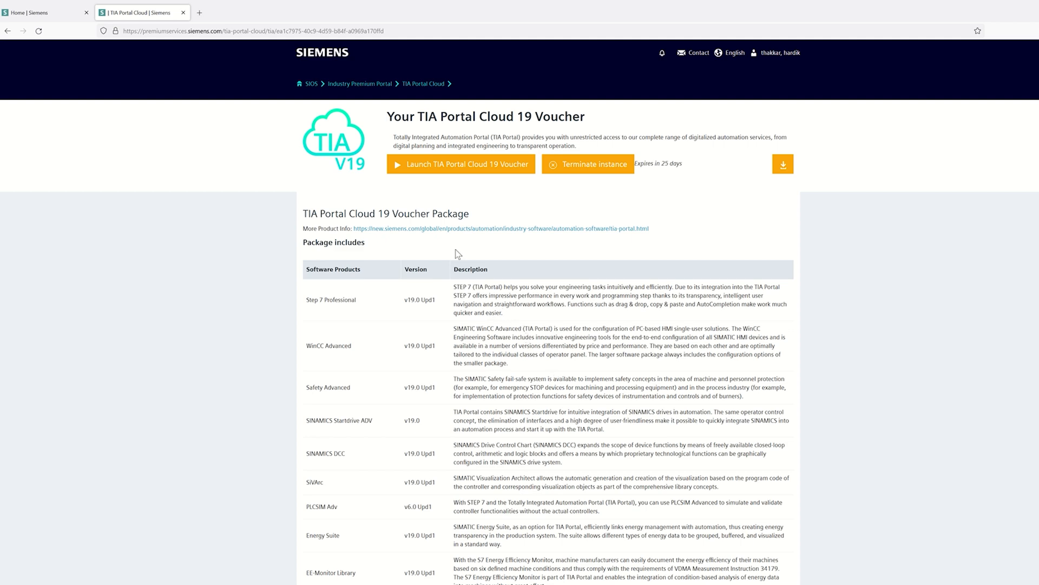
Step: Launch the TIA Portal Cloud 19 Voucher instance and arrange its window beside the local Cloud Connector window
{"action": "left_click", "coordinate": [444, 169]}
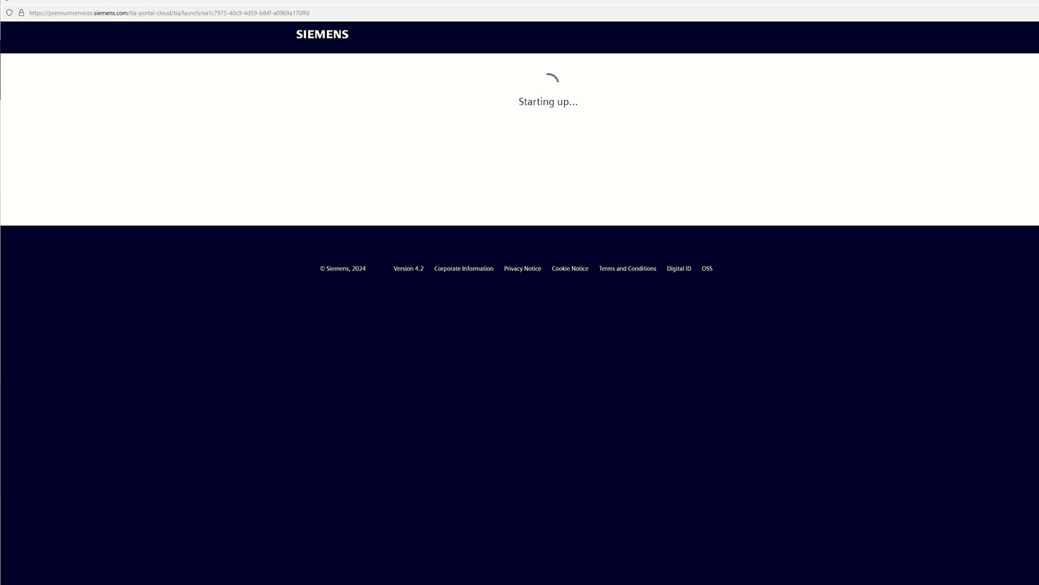
{"action": "left_click_drag", "start_coordinate": [117, 110], "coordinate": [122, 124]}
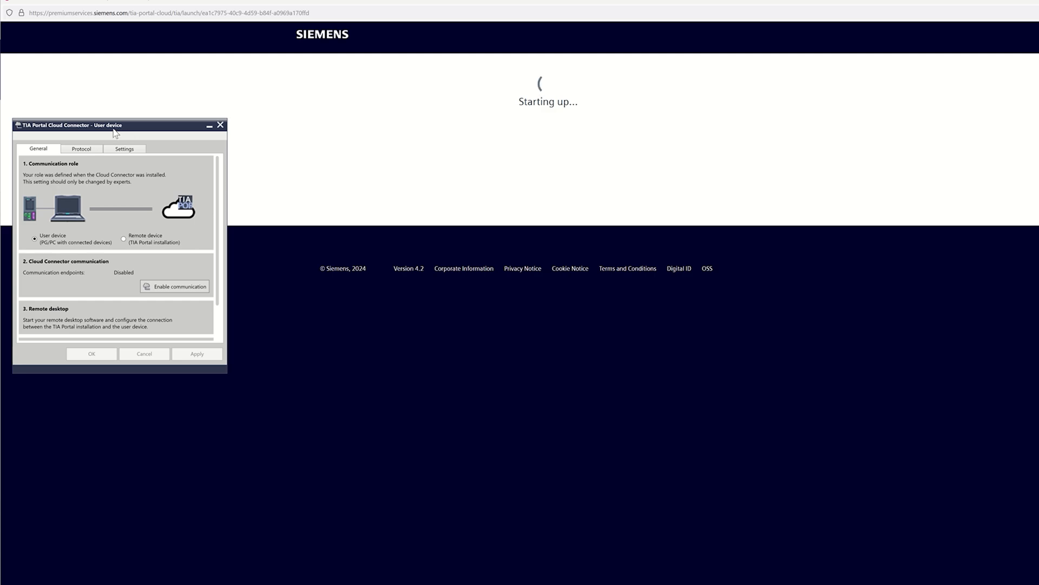
{"action": "left_click_drag", "start_coordinate": [4, 79], "coordinate": [240, 95]}
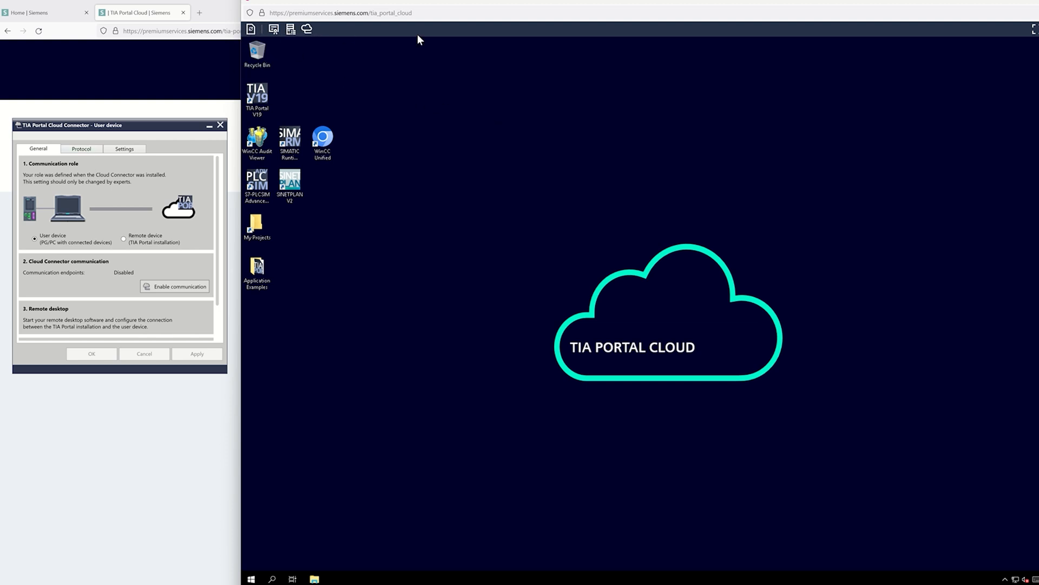
Step: Get the cloud instance's registration token and copy it
{"action": "left_click", "coordinate": [273, 30]}
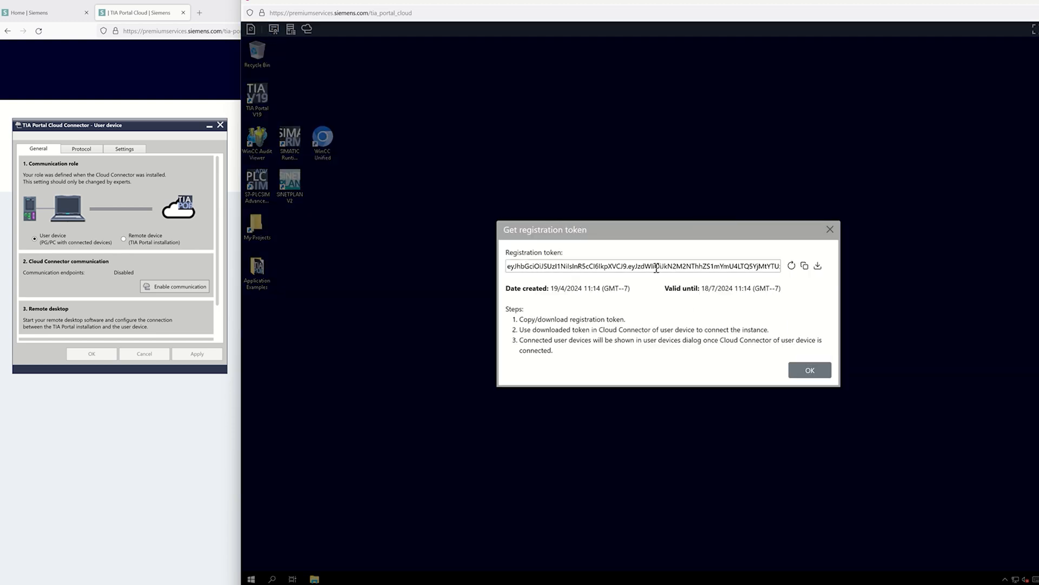
{"action": "left_click", "coordinate": [806, 267]}
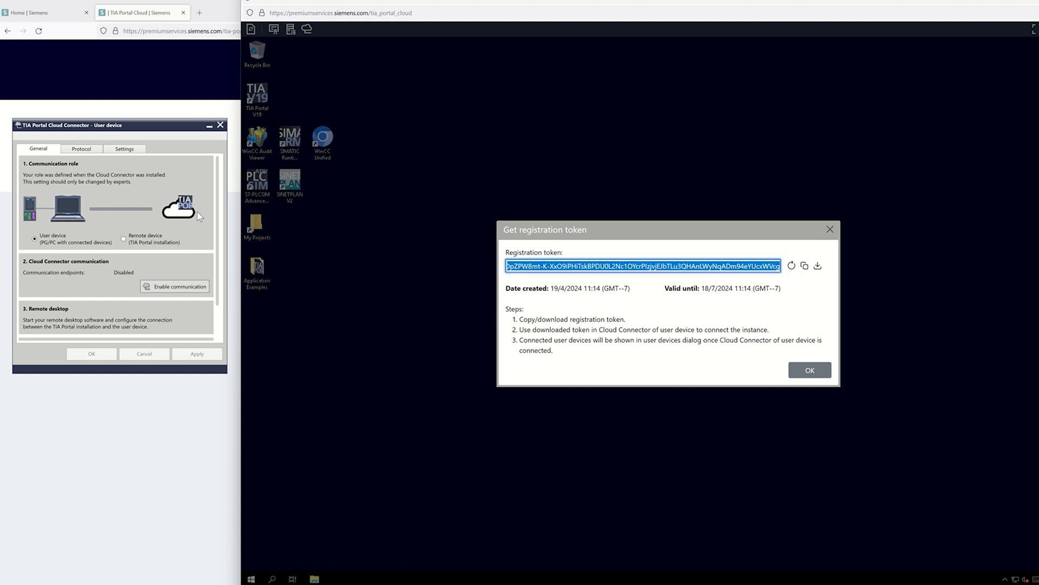
Step: In the local Cloud Connector's protocol settings, enable the TIA Portal Cloud Endpoint and disable the TCP endpoint
{"action": "left_click", "coordinate": [81, 149]}
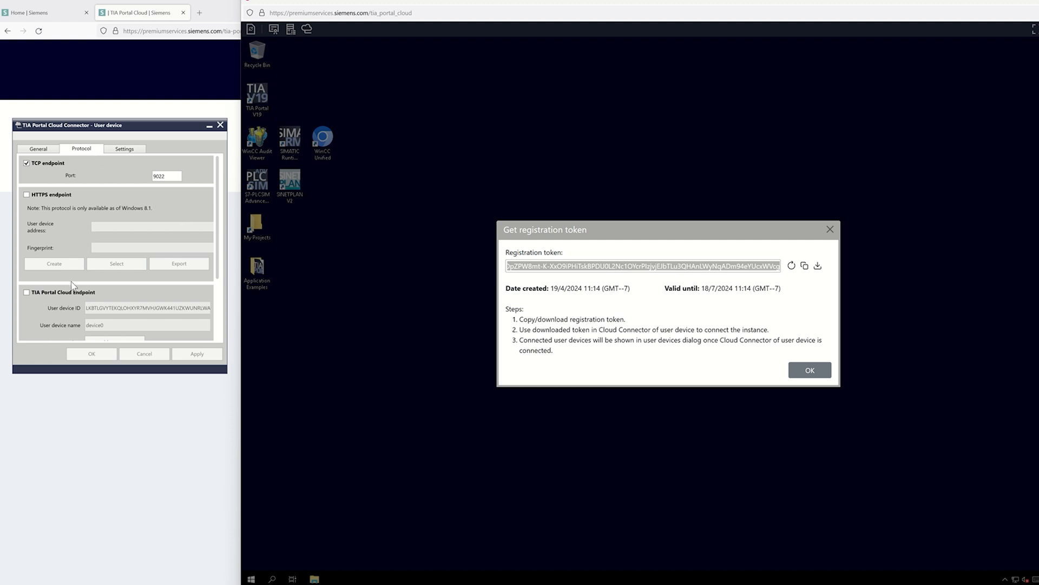
{"action": "left_click", "coordinate": [49, 294]}
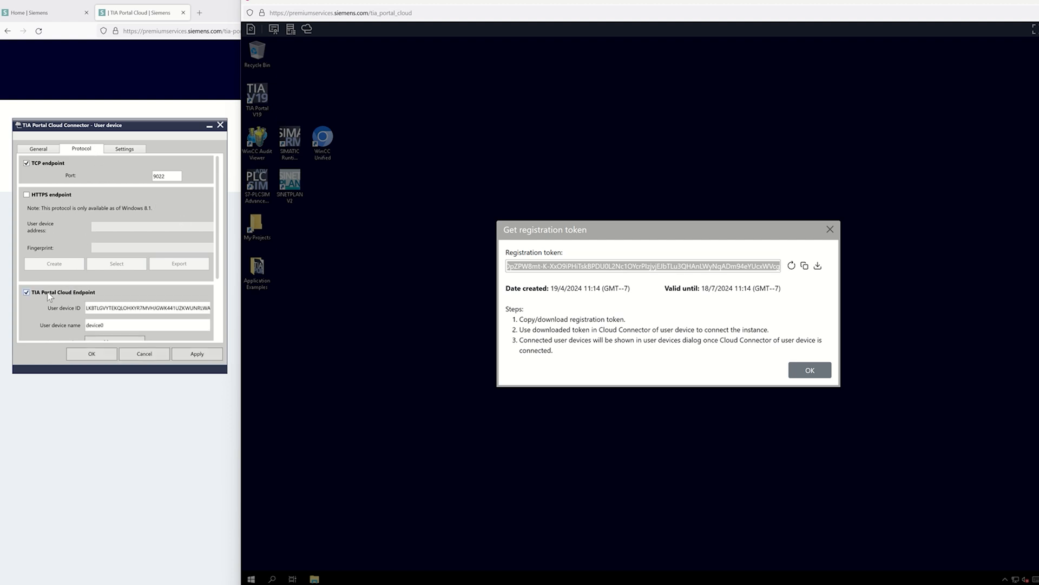
{"action": "left_click", "coordinate": [26, 163]}
Step: Paste the registration token into the Cloud Connector's token list with the info TIAv19Cloud, and close both token dialogs
{"action": "left_click_drag", "start_coordinate": [217, 263], "coordinate": [216, 318]}
{"action": "left_click", "coordinate": [135, 263]}
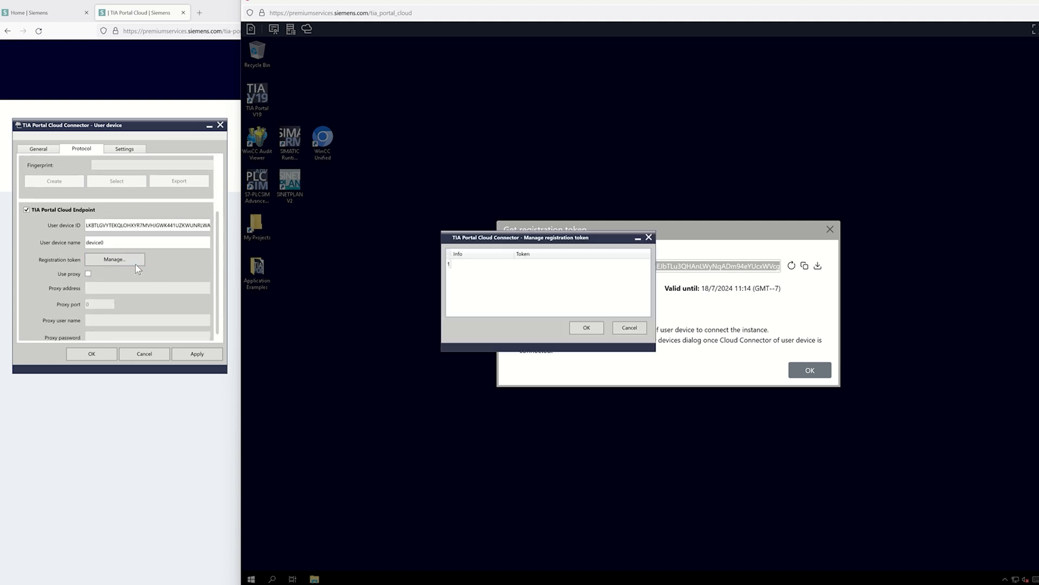
{"action": "left_click", "coordinate": [539, 265]}
{"action": "left_click", "coordinate": [530, 265]}
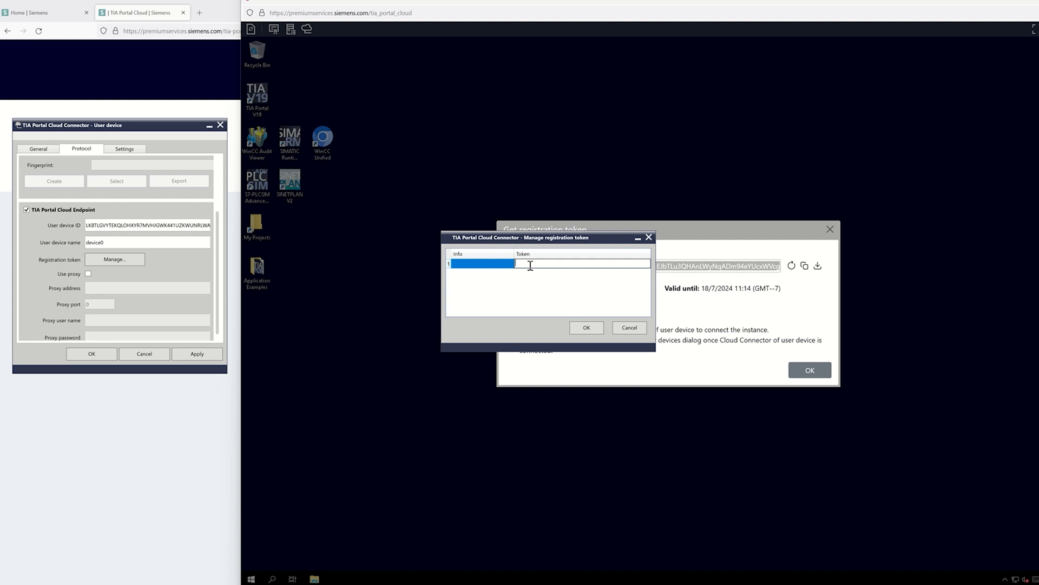
{"action": "key", "text": "ctrl+v"}
{"action": "left_click", "coordinate": [490, 264]}
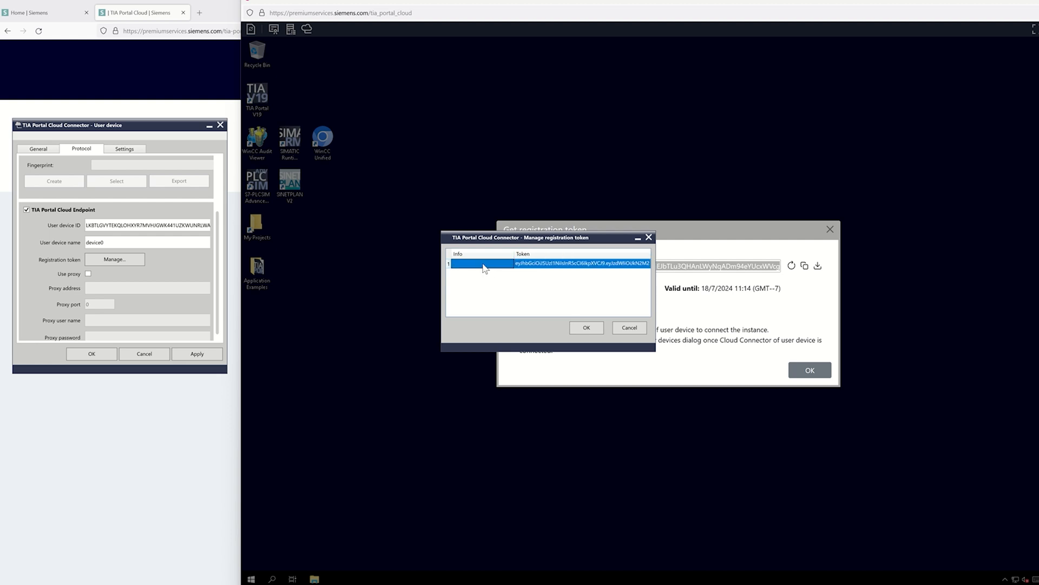
{"action": "left_click", "coordinate": [490, 264]}
{"action": "type", "text": "TIAv19Cloud"}
{"action": "left_click", "coordinate": [581, 326]}
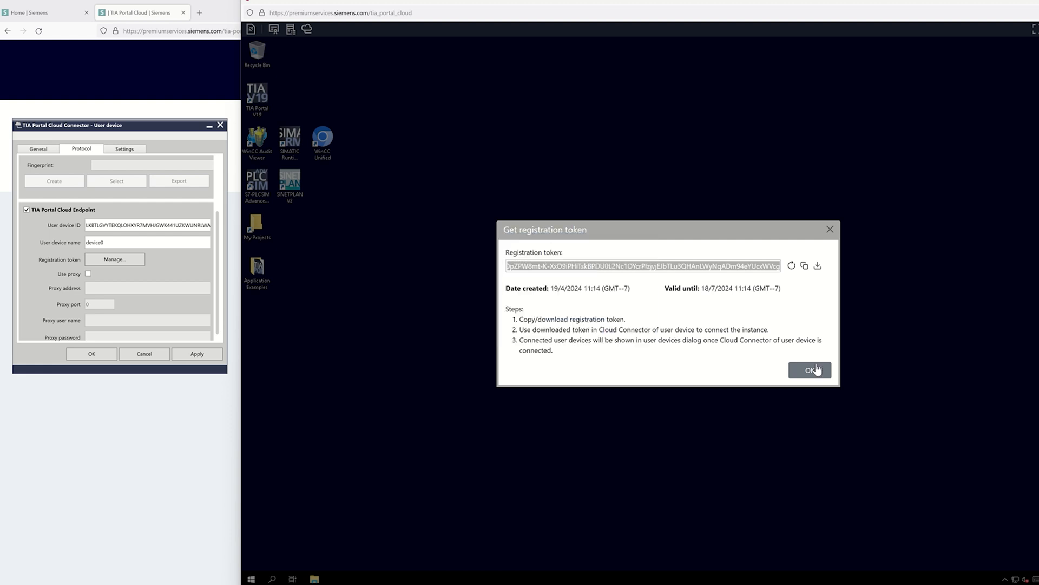
{"action": "left_click", "coordinate": [815, 372]}
Step: Apply the Cloud Connector protocol settings and enable communication on the user device
{"action": "left_click", "coordinate": [207, 356]}
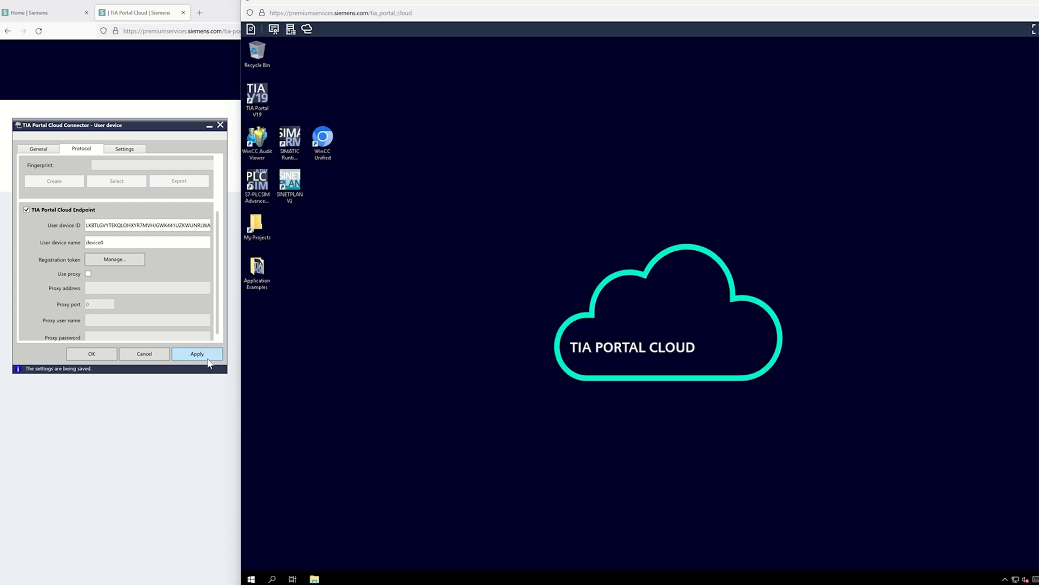
{"action": "left_click", "coordinate": [50, 151]}
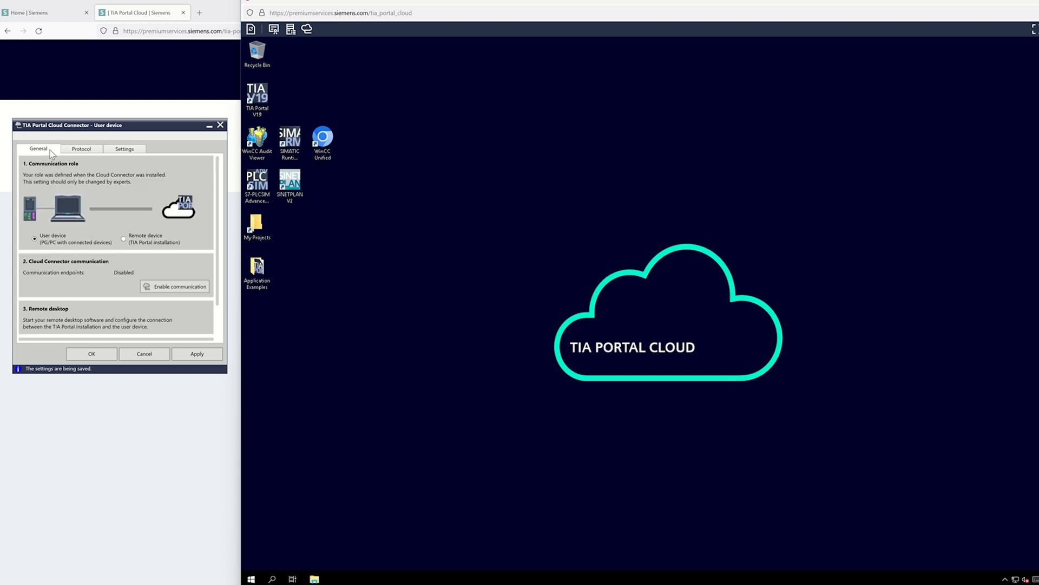
{"action": "left_click", "coordinate": [174, 291]}
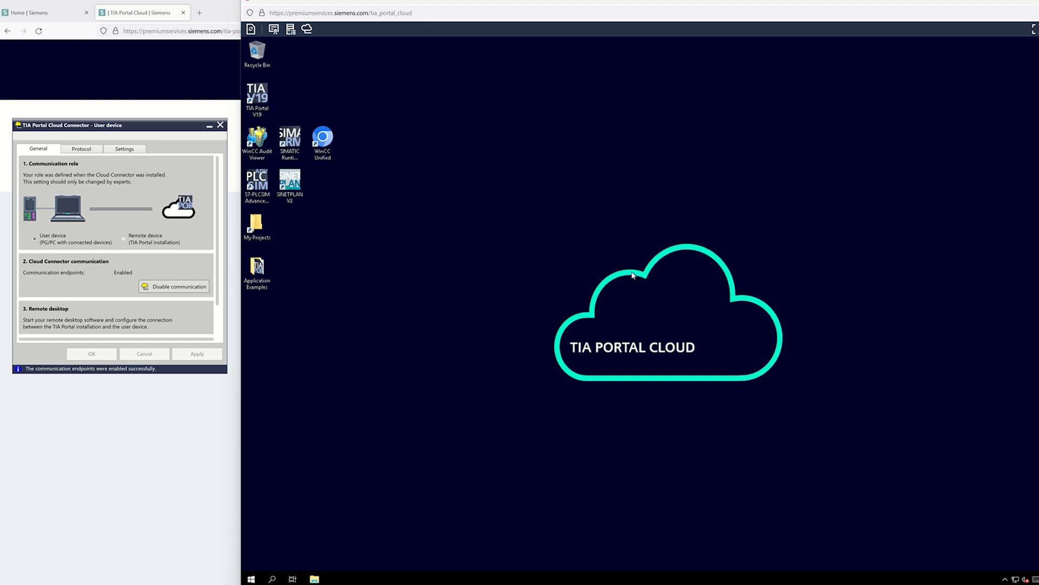
{"action": "left_click", "coordinate": [289, 31]}
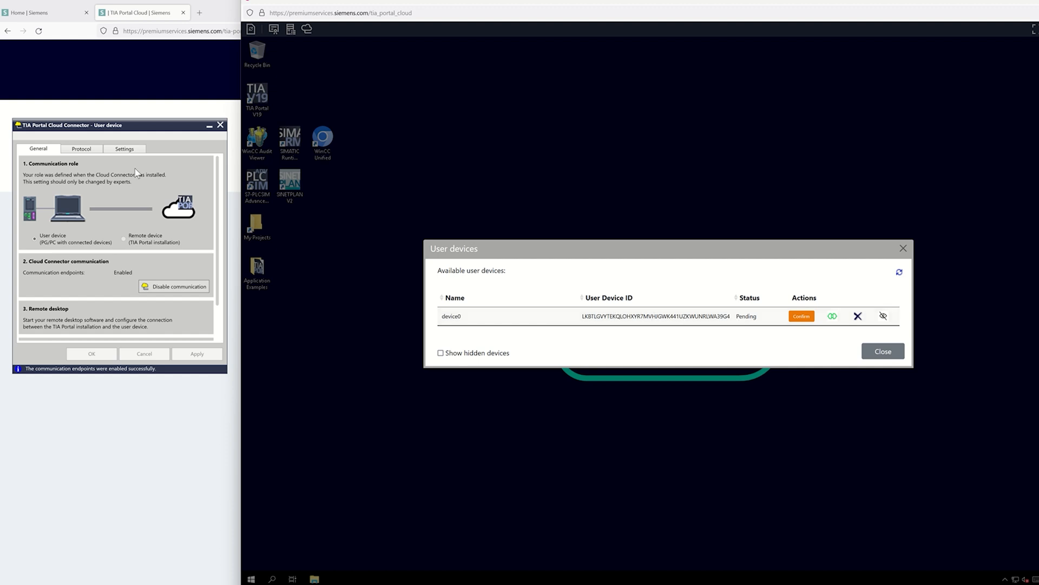
{"action": "left_click", "coordinate": [94, 151]}
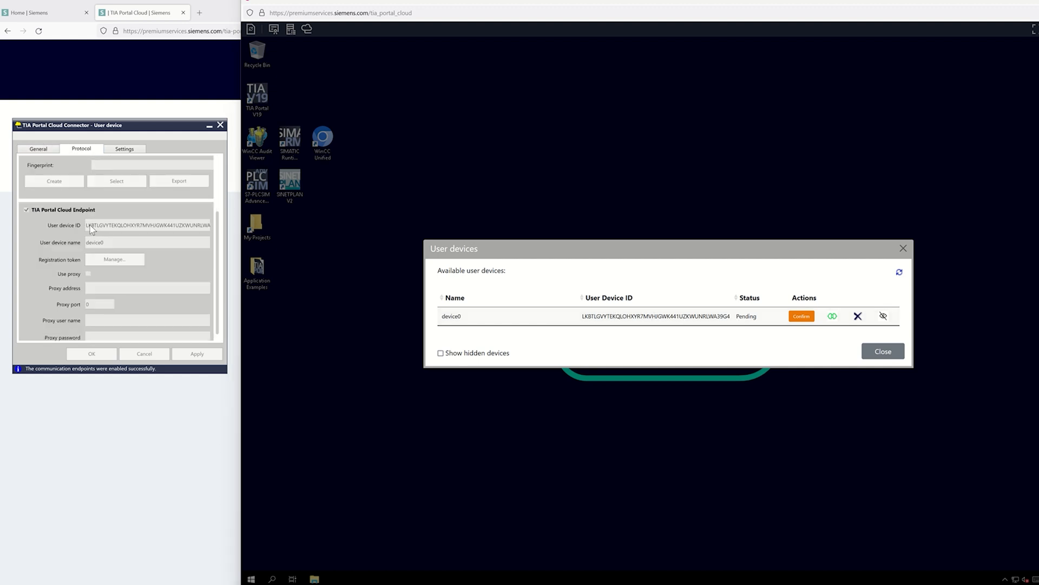
{"action": "mouse_move", "coordinate": [91, 229]}
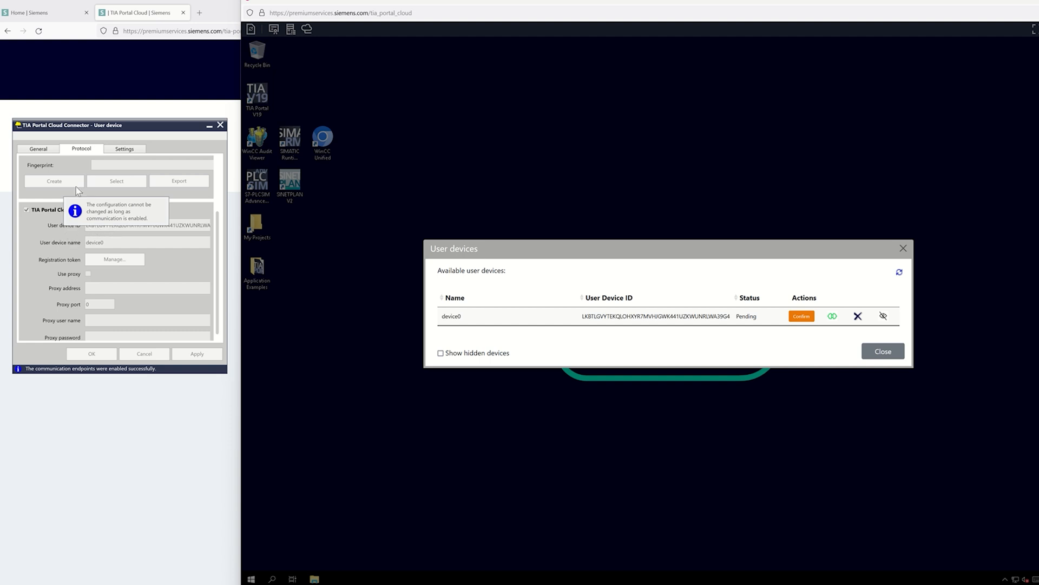
{"action": "left_click", "coordinate": [50, 152]}
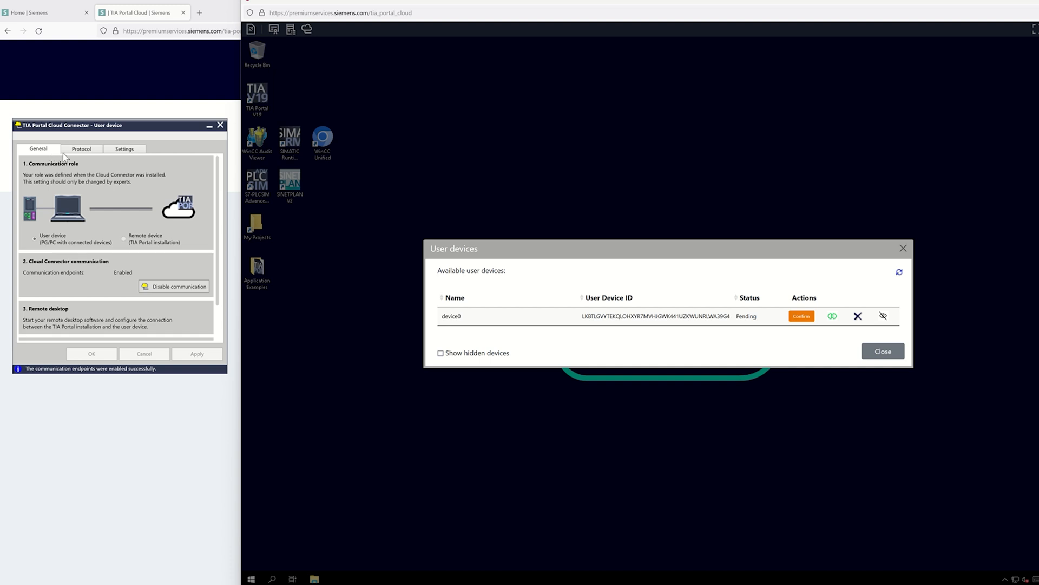
{"action": "left_click", "coordinate": [801, 316]}
{"action": "left_click", "coordinate": [722, 333]}
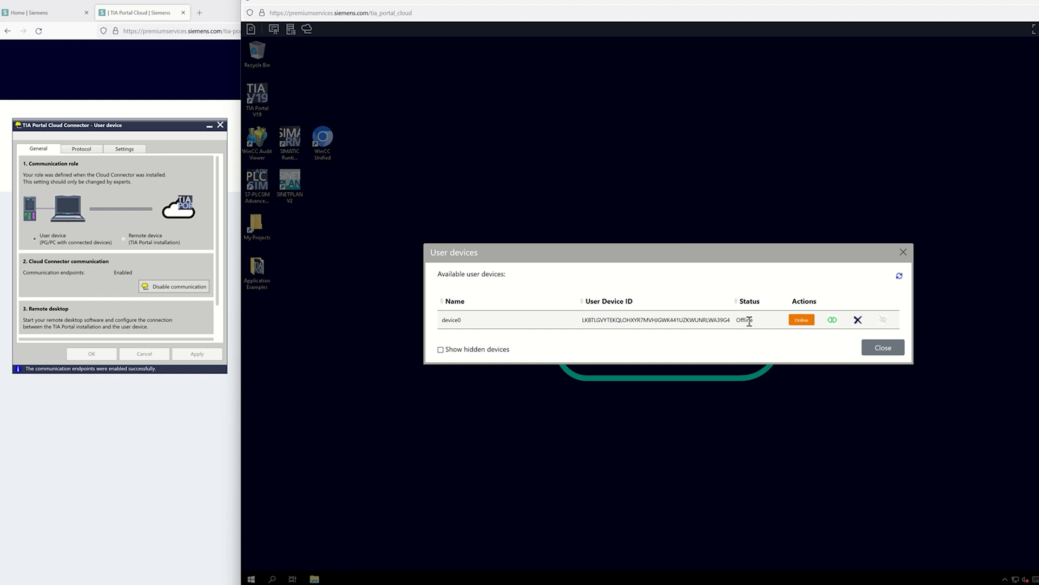
Step: Bring device0 online for the cloud instance and close the user devices list
{"action": "left_click", "coordinate": [802, 321]}
{"action": "left_click", "coordinate": [802, 321]}
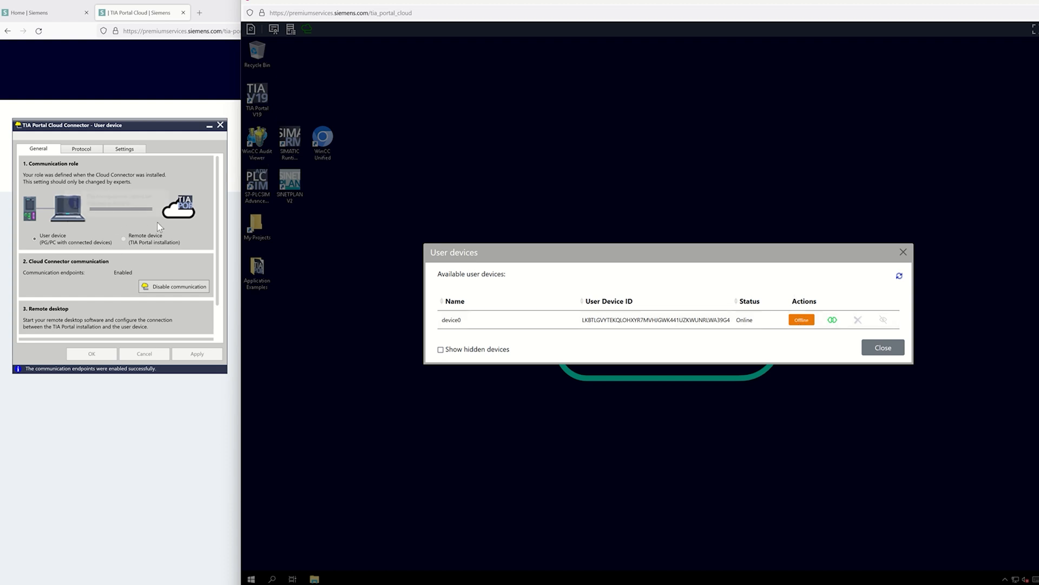
{"action": "left_click", "coordinate": [887, 350]}
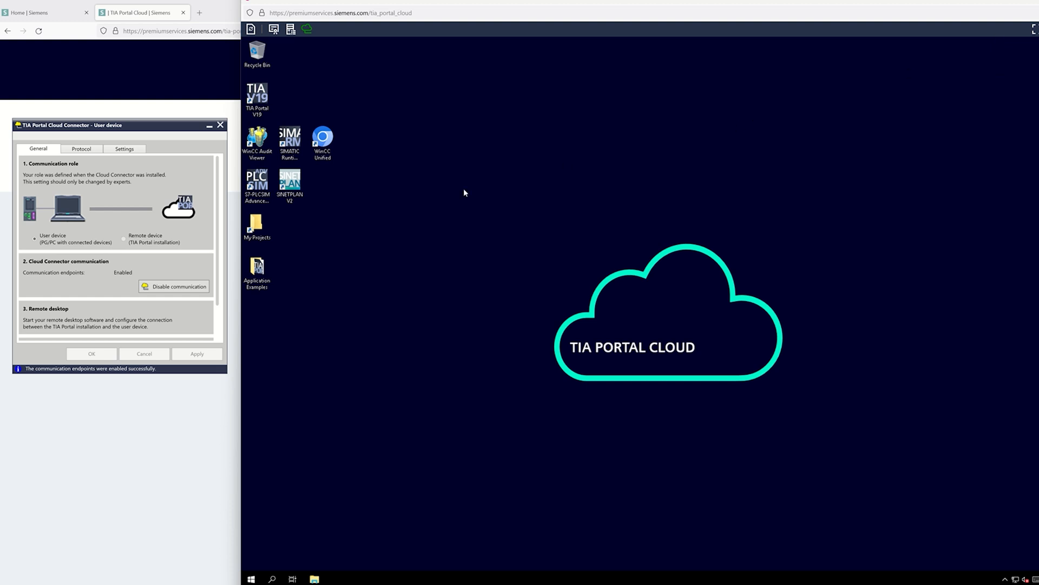
Step: Start TIA Portal V19 in the cloud instance and open the accessible devices dialog for online diagnostics
{"action": "left_click", "coordinate": [261, 99]}
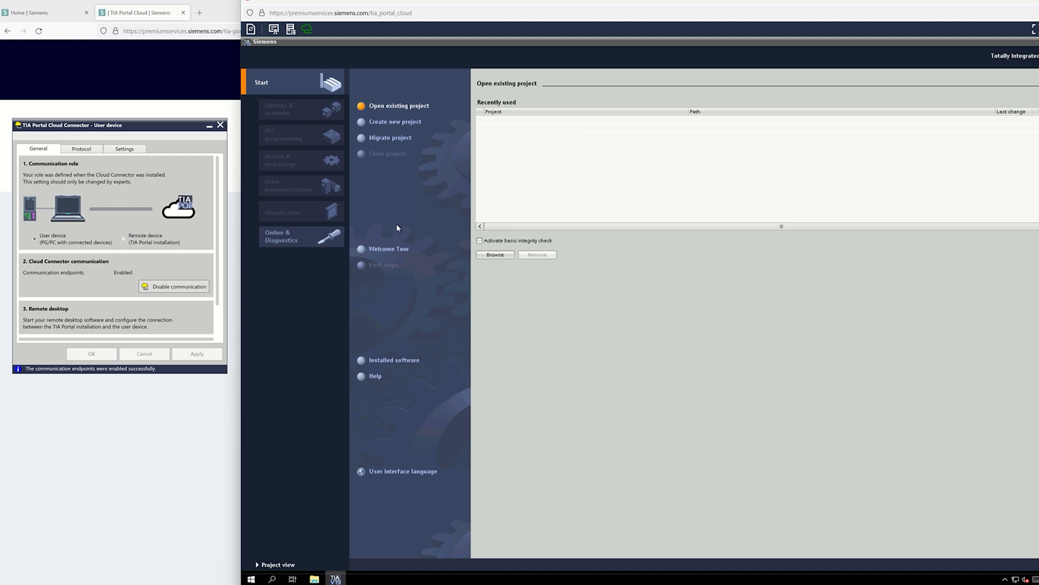
{"action": "left_click", "coordinate": [292, 242]}
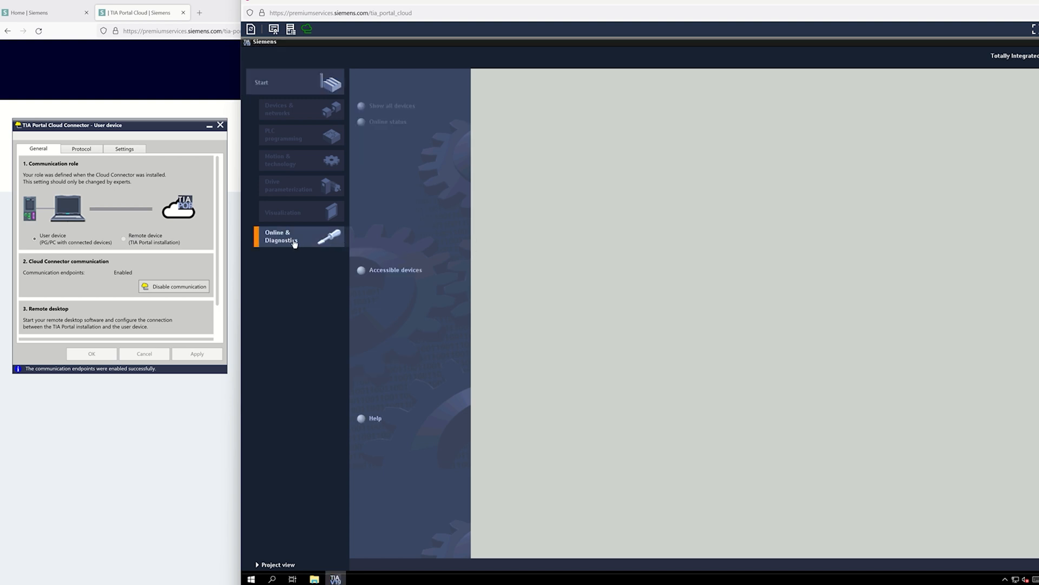
{"action": "left_click", "coordinate": [399, 275]}
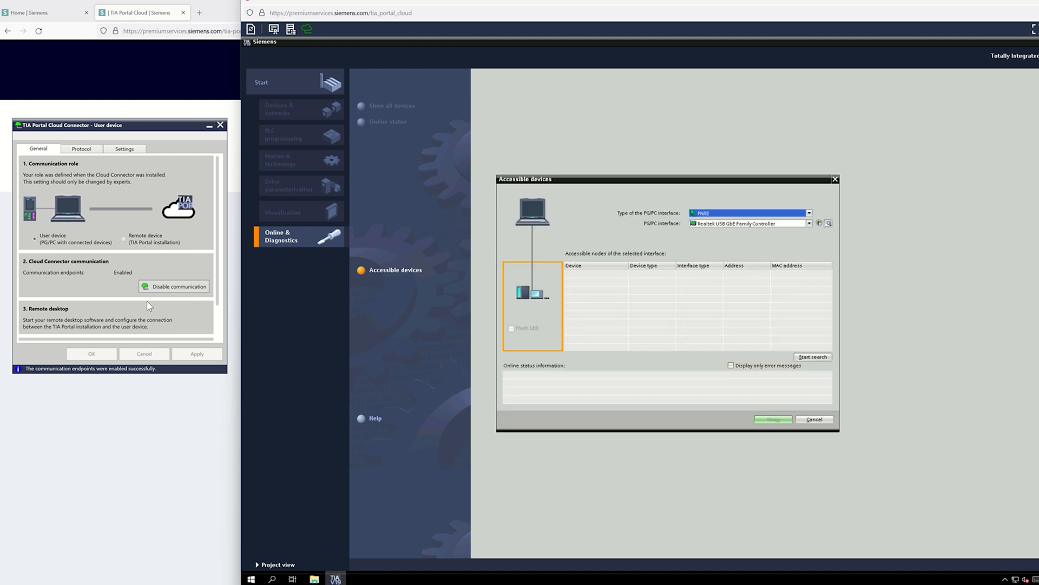
Step: Search for accessible devices over the PN/IE interface using the Realtek USB GbE Family Controller
{"action": "left_click", "coordinate": [793, 225]}
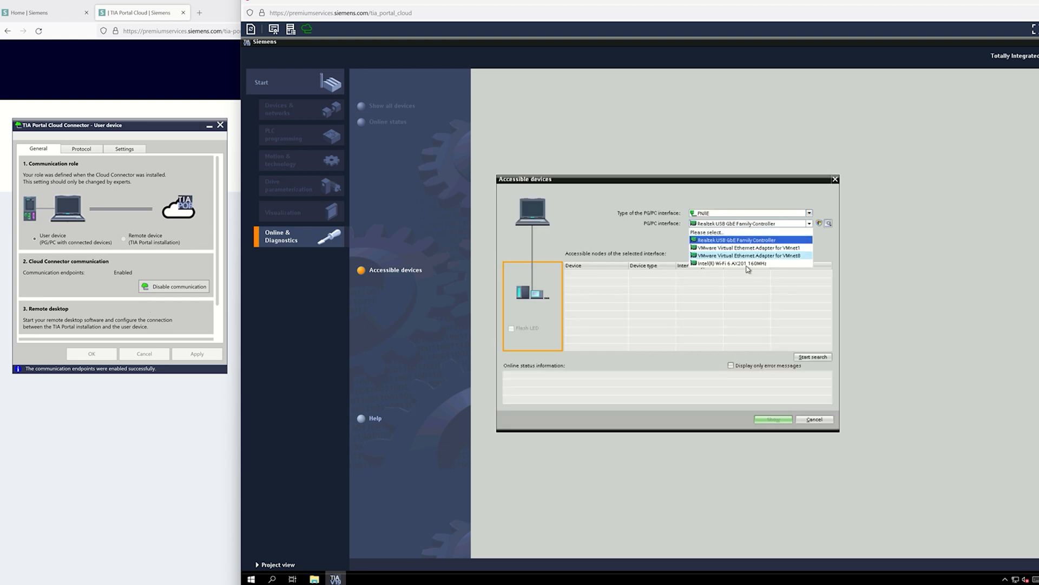
{"action": "left_click", "coordinate": [736, 240]}
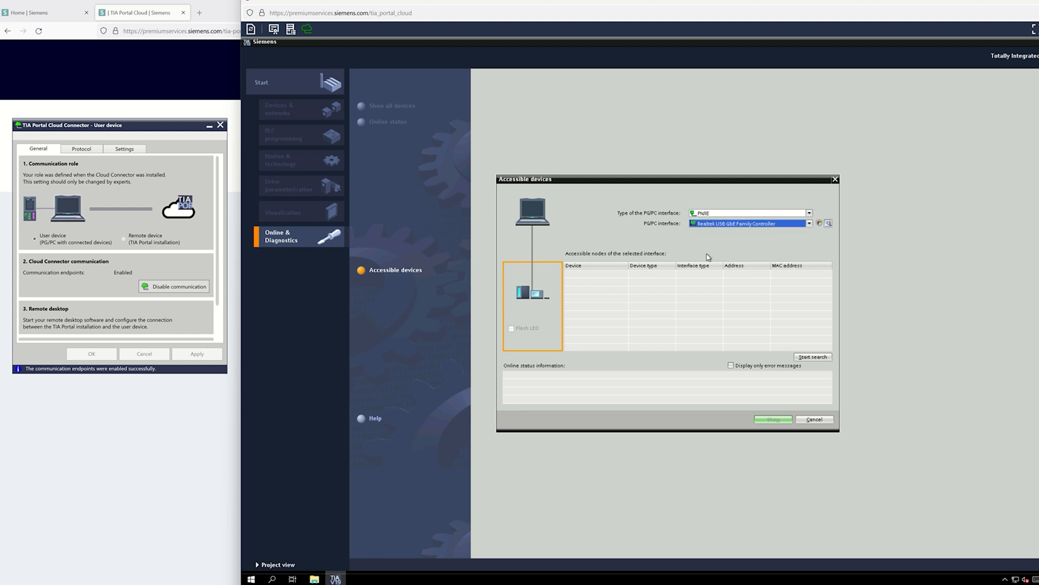
{"action": "left_click", "coordinate": [812, 358]}
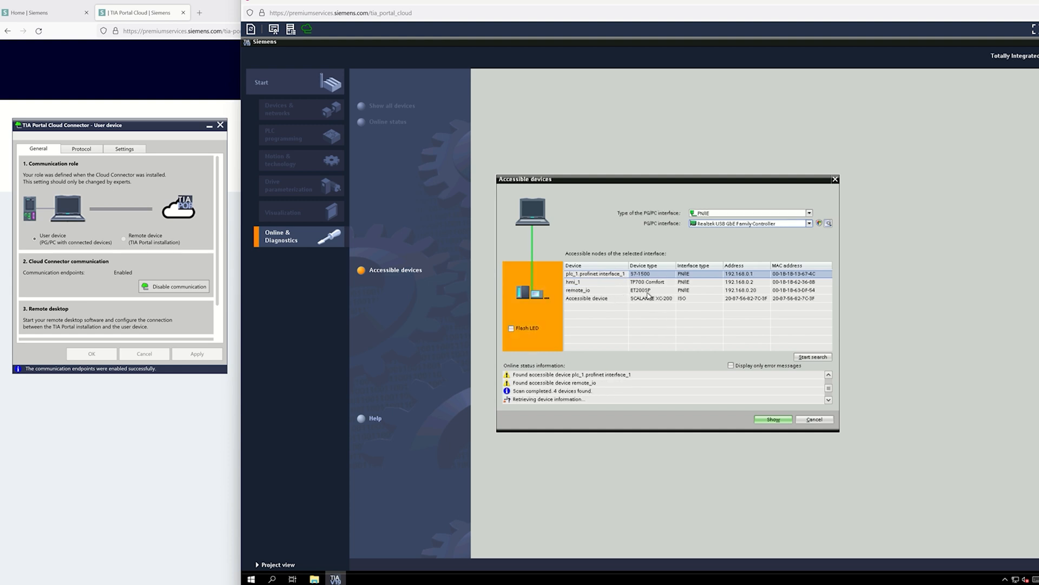
Step: Show the SCALANCE XC-200 accessible device in the project tree and collapse its entry under online access
{"action": "left_click", "coordinate": [755, 300]}
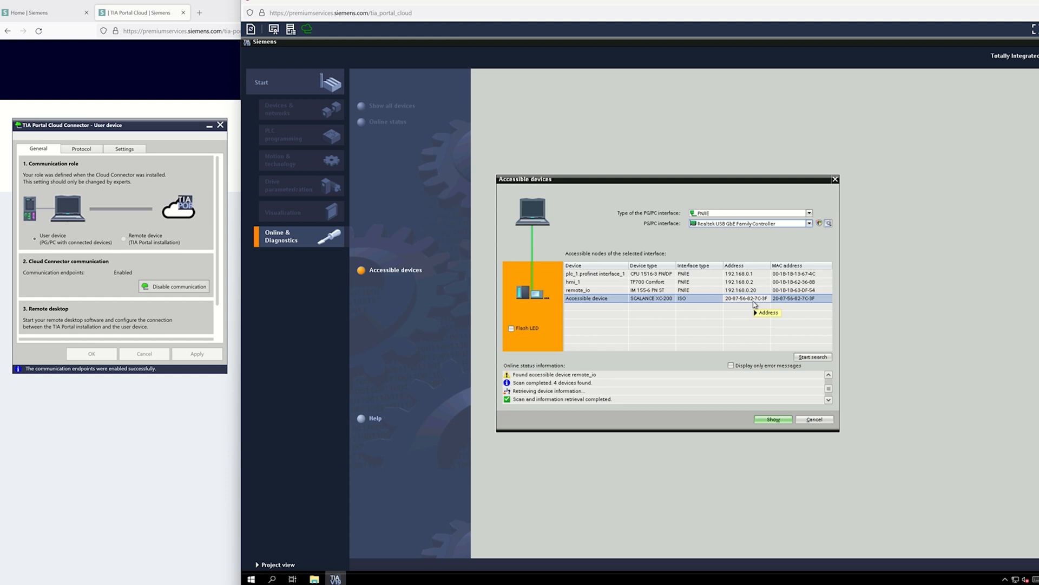
{"action": "mouse_move", "coordinate": [755, 304]}
{"action": "left_click", "coordinate": [772, 420]}
{"action": "left_click", "coordinate": [771, 420]}
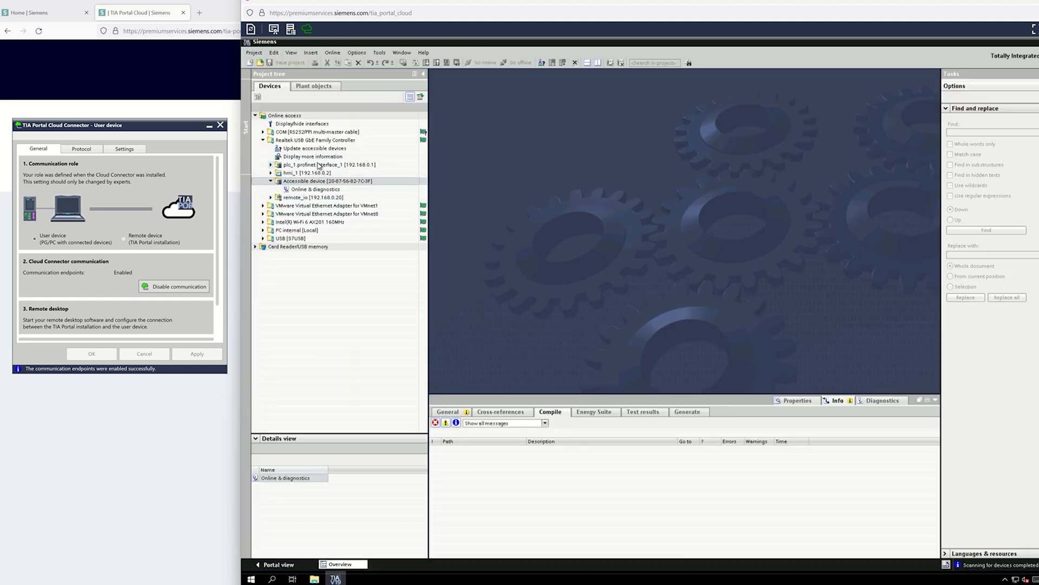
{"action": "left_click", "coordinate": [272, 181]}
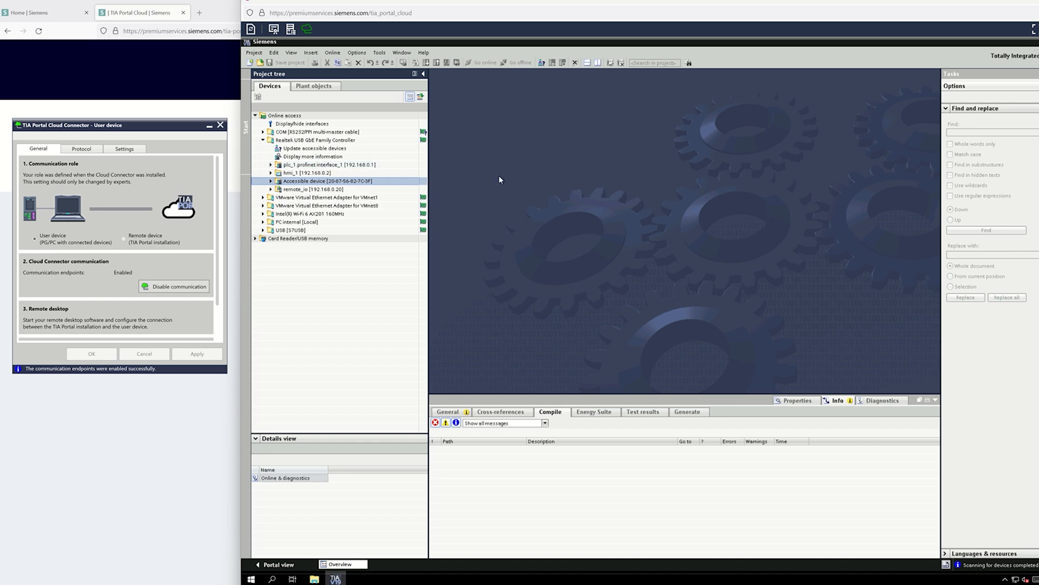
Step: Switch to the TIA Portal Cloud web page, launch Fileshare, and open the Siemens/Automation folder
{"action": "left_click", "coordinate": [225, 21]}
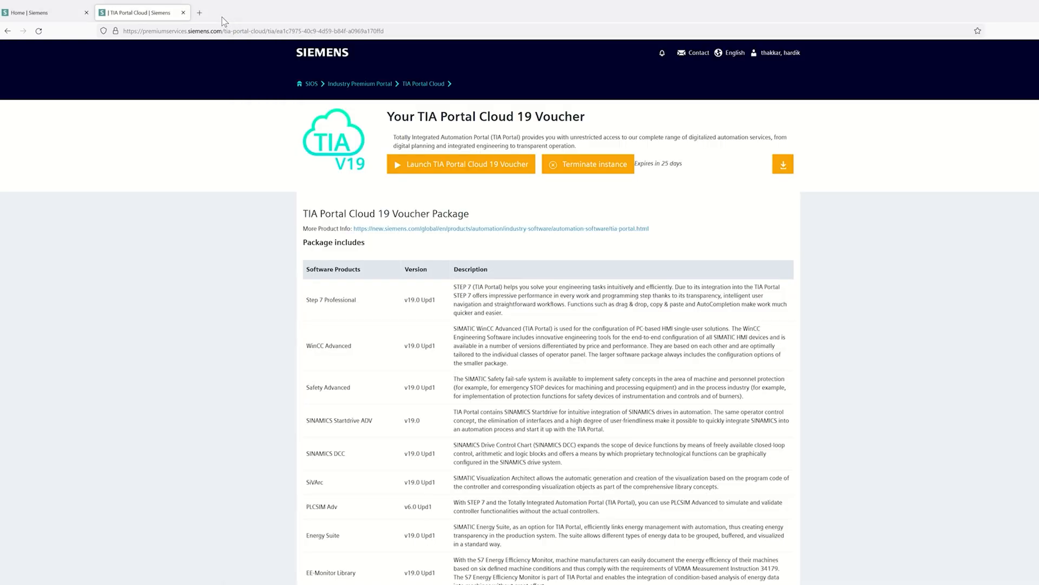
{"action": "left_click", "coordinate": [417, 84]}
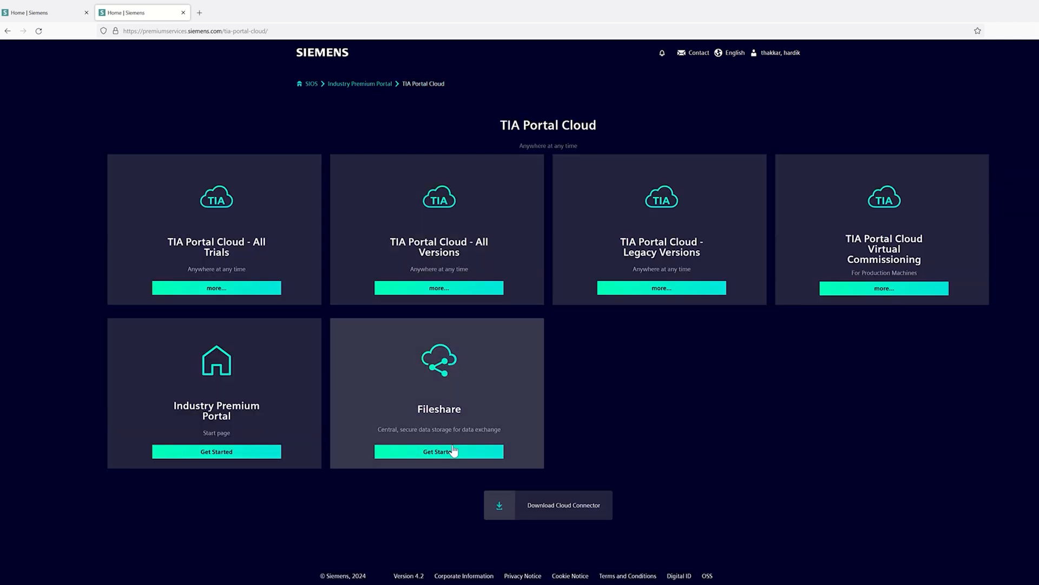
{"action": "left_click", "coordinate": [453, 447]}
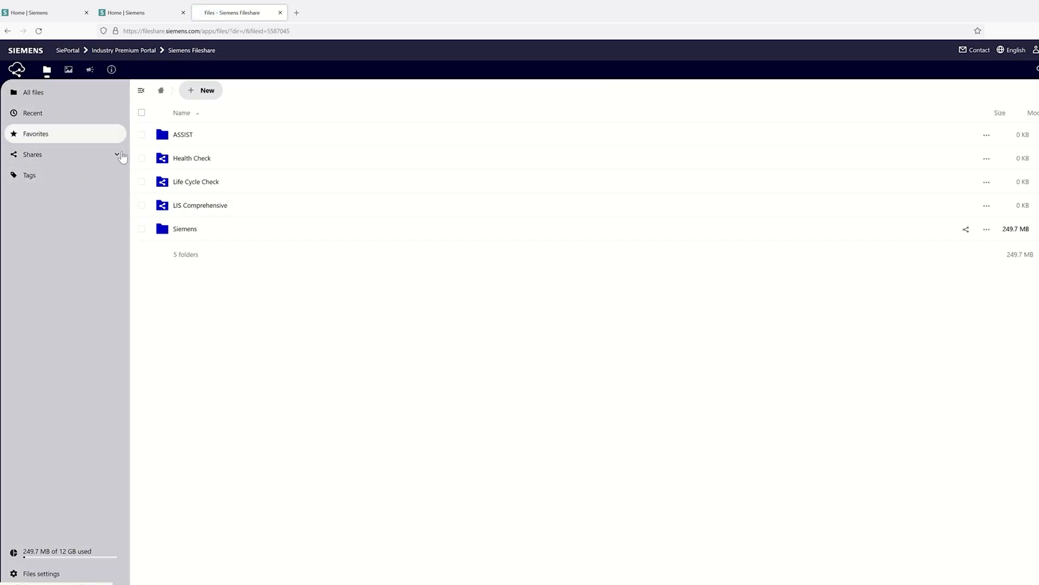
{"action": "left_click", "coordinate": [184, 235]}
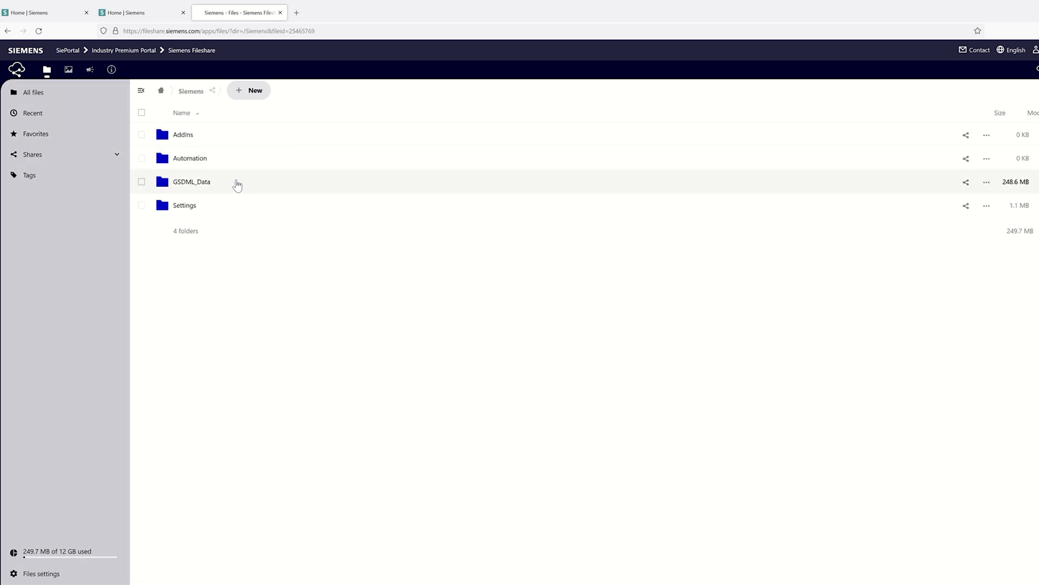
{"action": "left_click", "coordinate": [208, 163]}
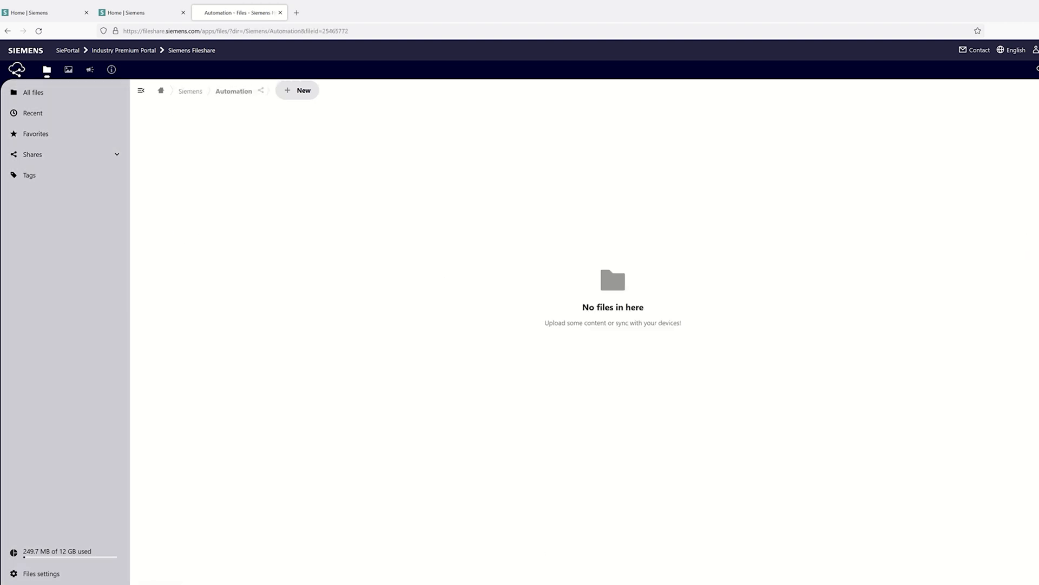
Step: Switch back to the cloud instance, close TIA Portal, and open the My Projects folder on its desktop
{"action": "mouse_move", "coordinate": [597, 584]}
{"action": "left_click", "coordinate": [630, 564]}
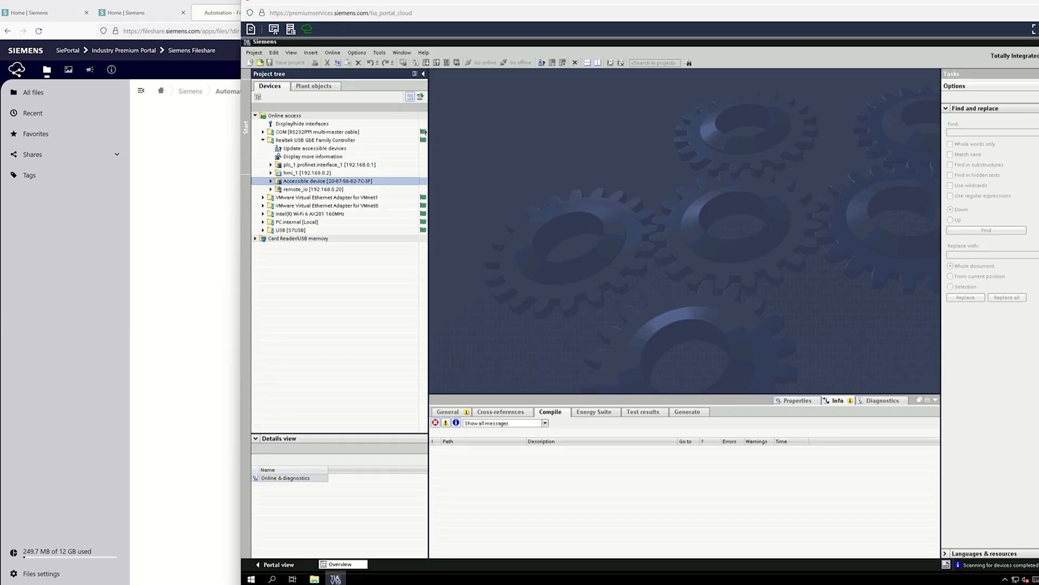
{"action": "left_click", "coordinate": [1038, 41]}
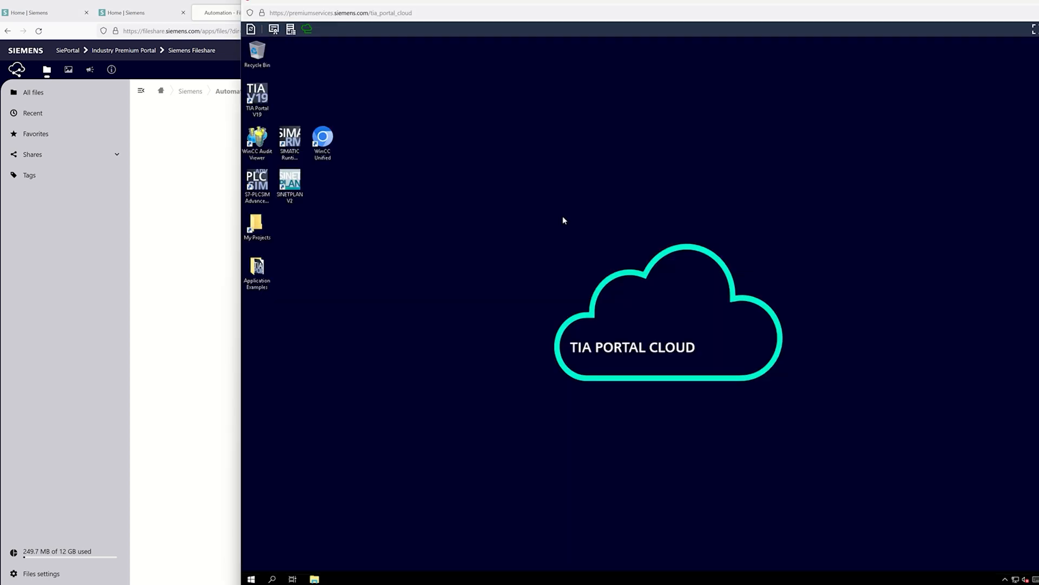
{"action": "double_click", "coordinate": [256, 227]}
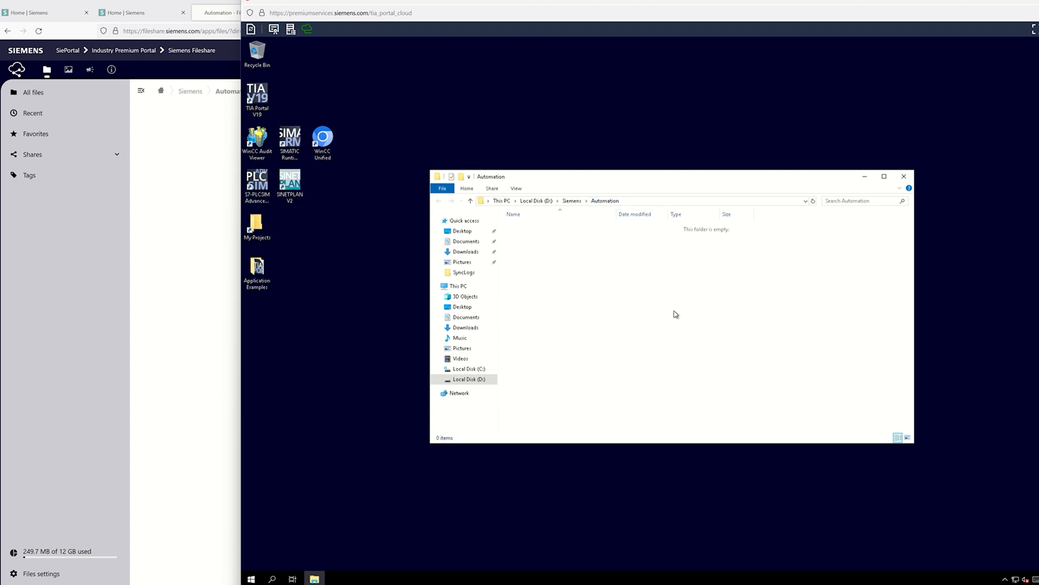
Step: Upload the local project archive My1500Project.zap19 to Fileshare's Siemens/Automation folder and view the options for adding new items
{"action": "left_click", "coordinate": [197, 194]}
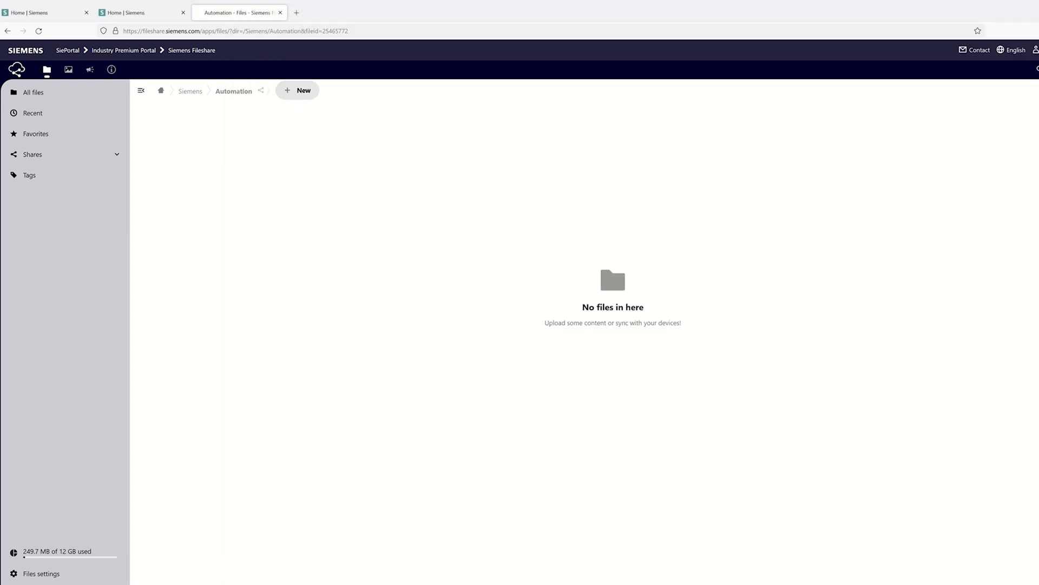
{"action": "left_click_drag", "start_coordinate": [278, 230], "coordinate": [315, 226]}
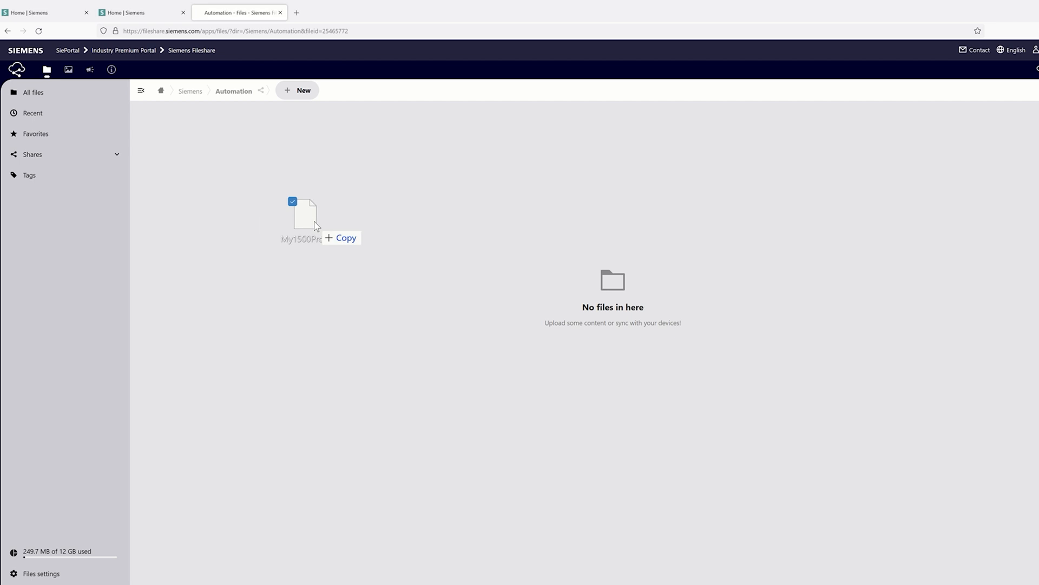
{"action": "left_click_drag", "start_coordinate": [316, 225], "coordinate": [315, 225]}
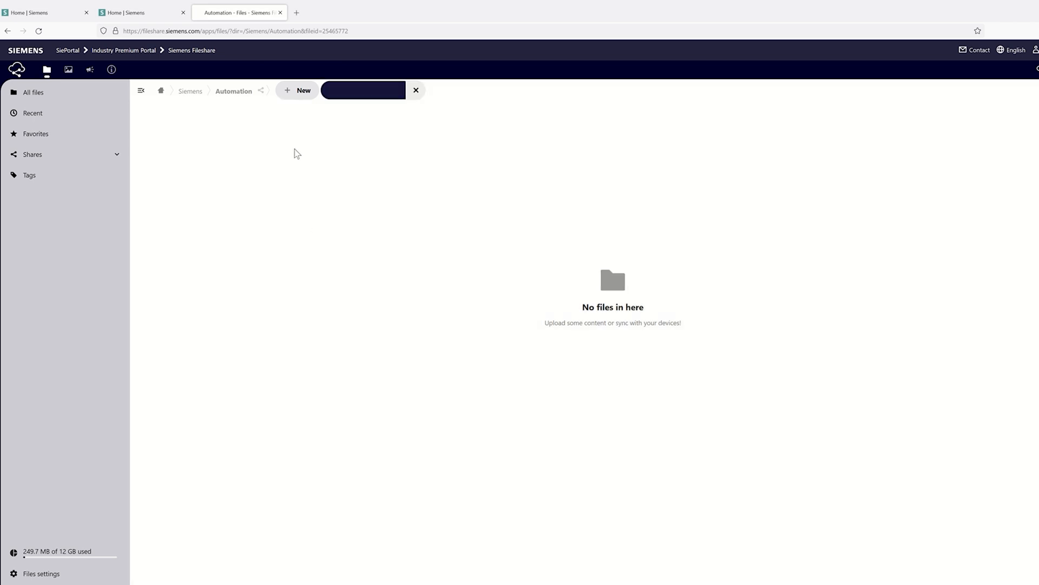
{"action": "left_click", "coordinate": [290, 97]}
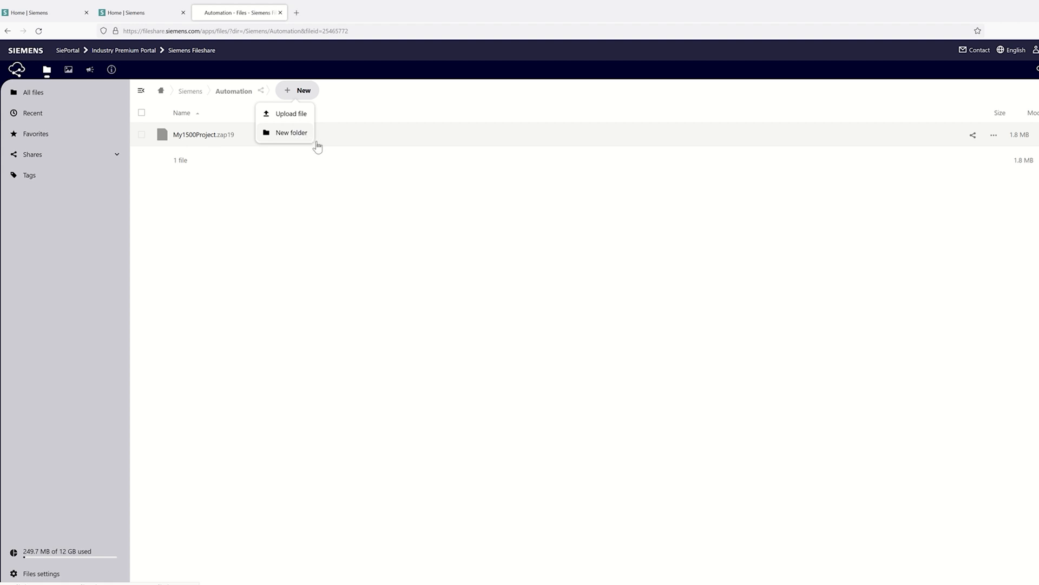
{"action": "left_click", "coordinate": [326, 208]}
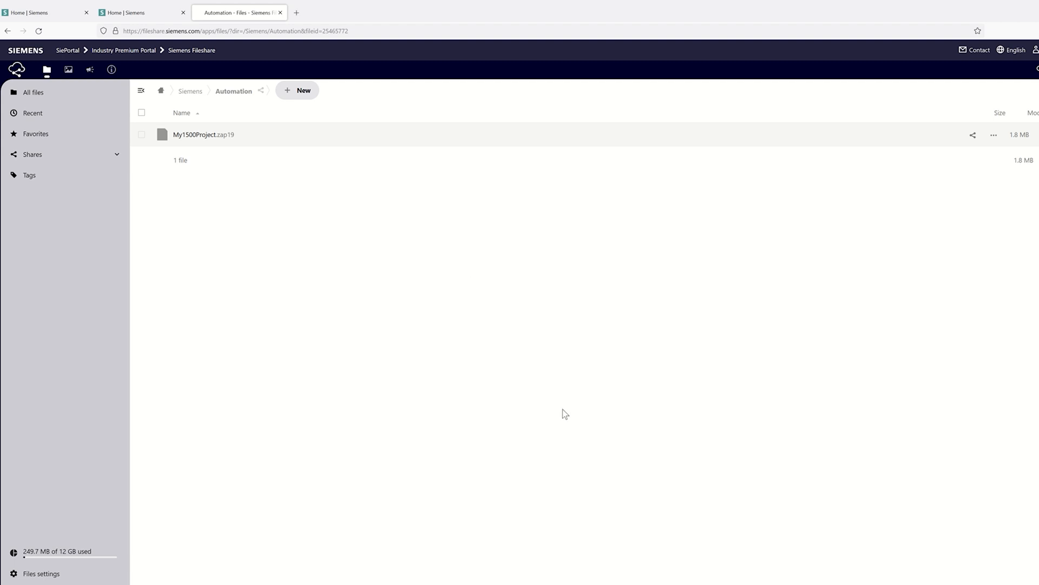
Step: Switch to the cloud instance and start synchronizing its files with Fileshare
{"action": "mouse_move", "coordinate": [599, 576]}
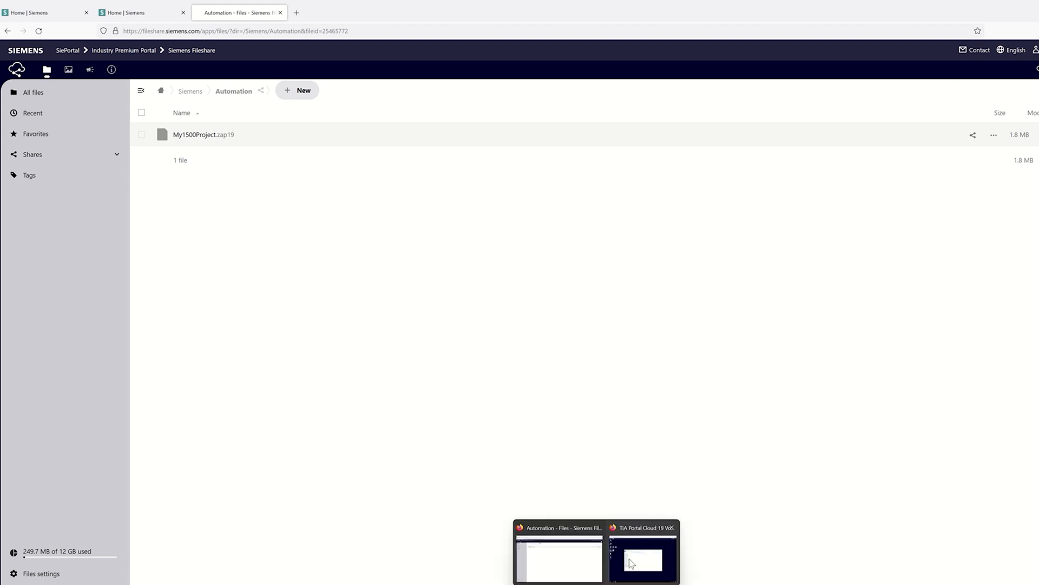
{"action": "left_click", "coordinate": [644, 526]}
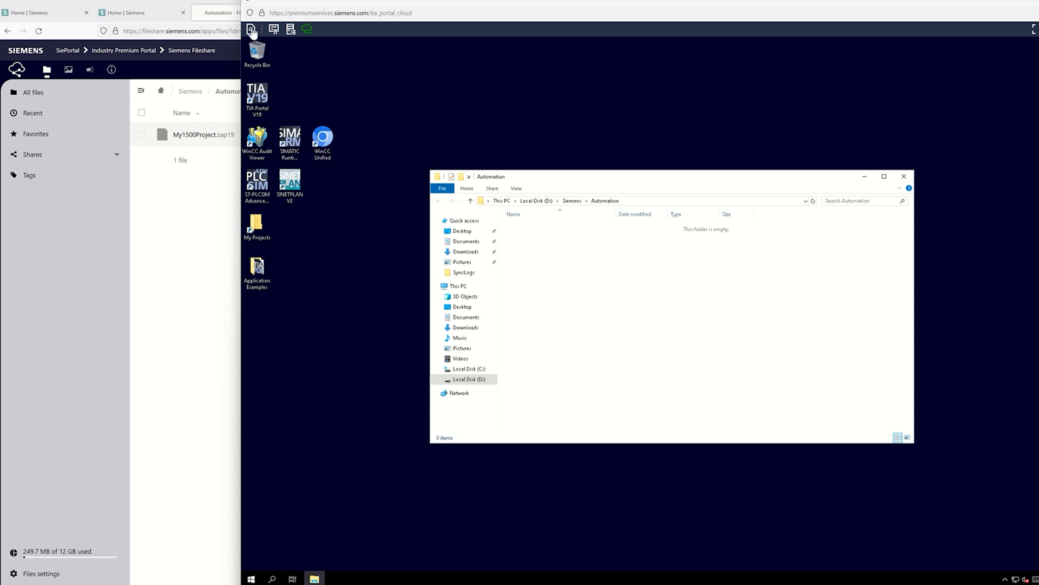
{"action": "left_click", "coordinate": [252, 30]}
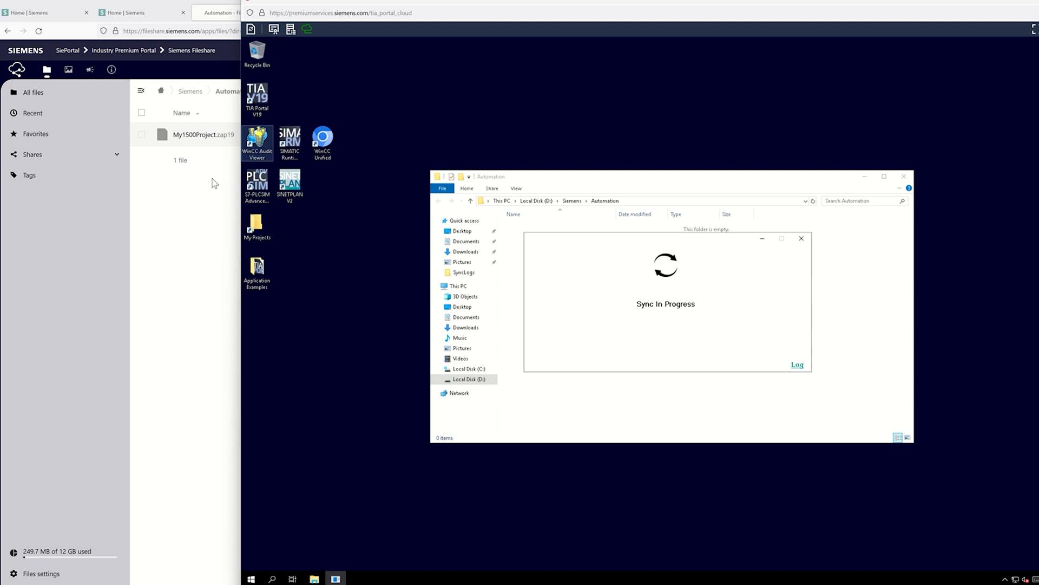
Step: Start TIA Portal V19 in the cloud instance and close the file synchronization window
{"action": "left_click", "coordinate": [259, 107]}
{"action": "double_click", "coordinate": [259, 107]}
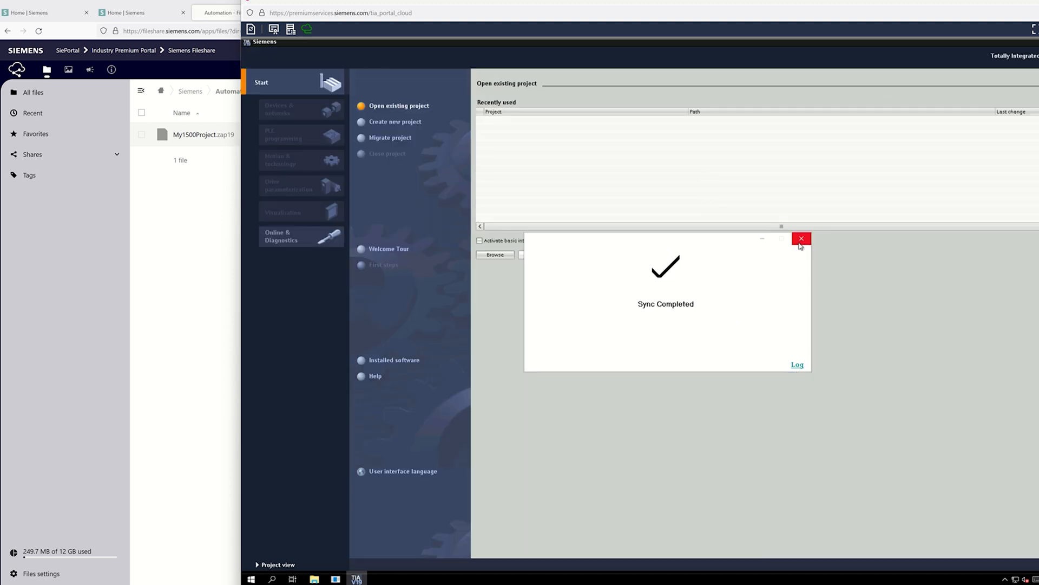
{"action": "left_click", "coordinate": [801, 239]}
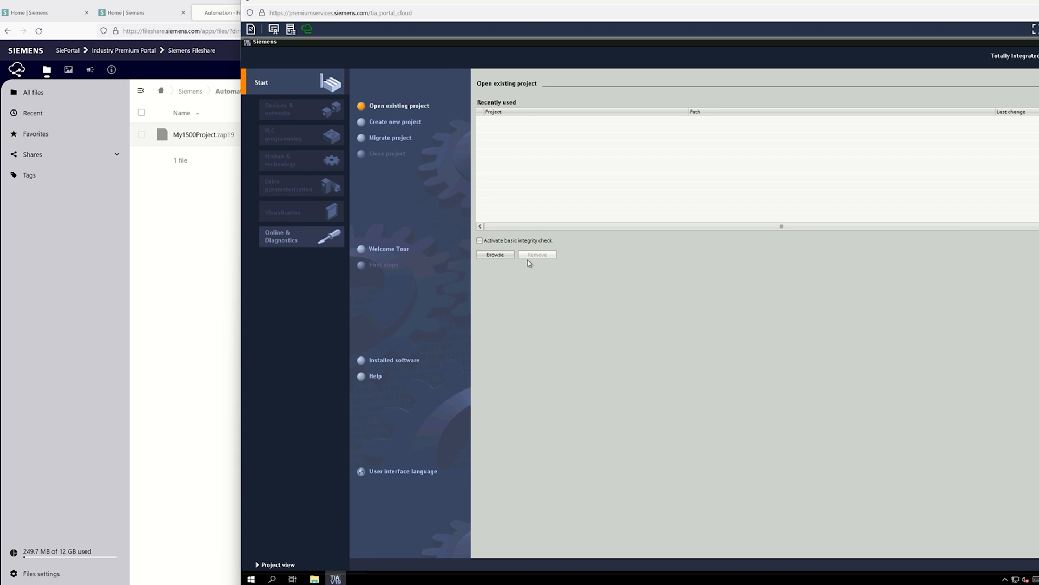
Step: Open the compressed project My1500Project from D:\Siemens\Automation, using the same Automation folder as the target directory
{"action": "left_click", "coordinate": [487, 258]}
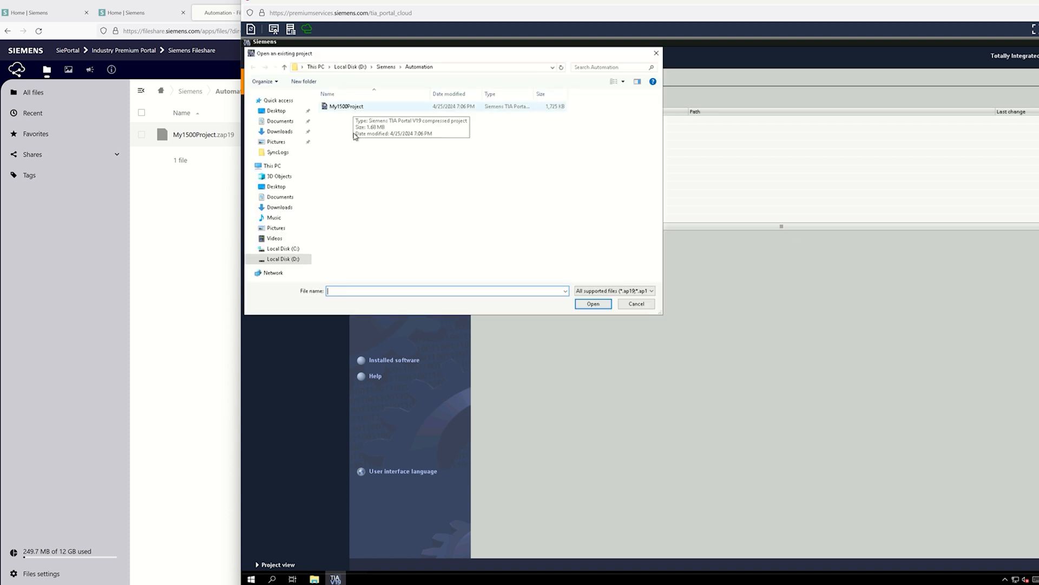
{"action": "left_click", "coordinate": [314, 579]}
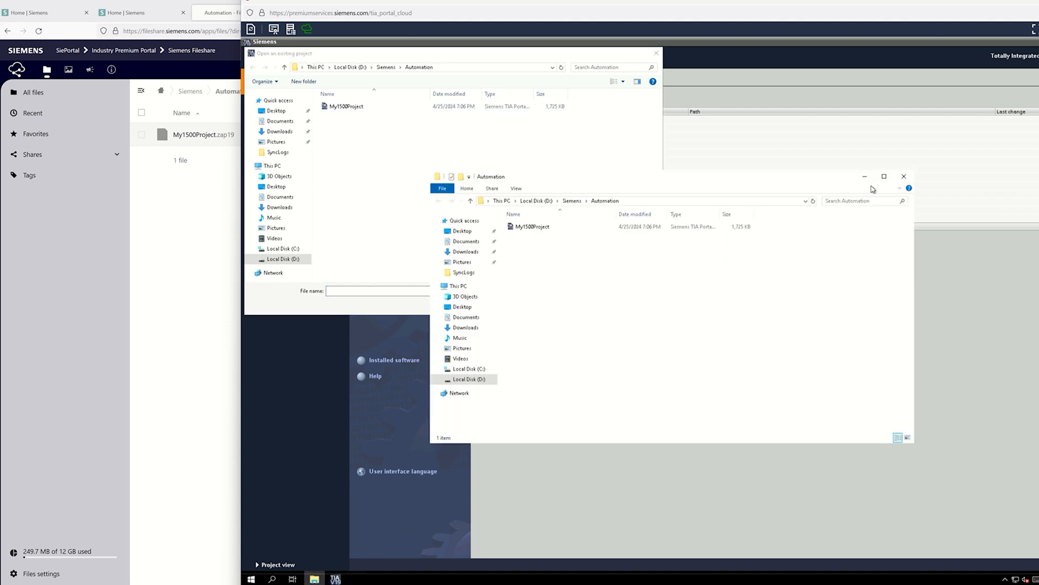
{"action": "left_click", "coordinate": [909, 177]}
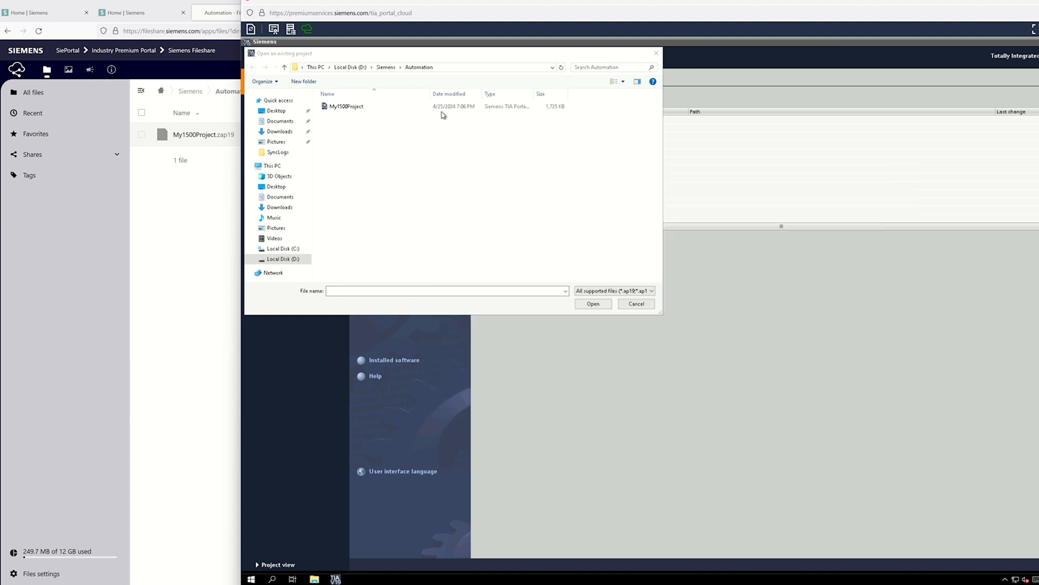
{"action": "double_click", "coordinate": [370, 108]}
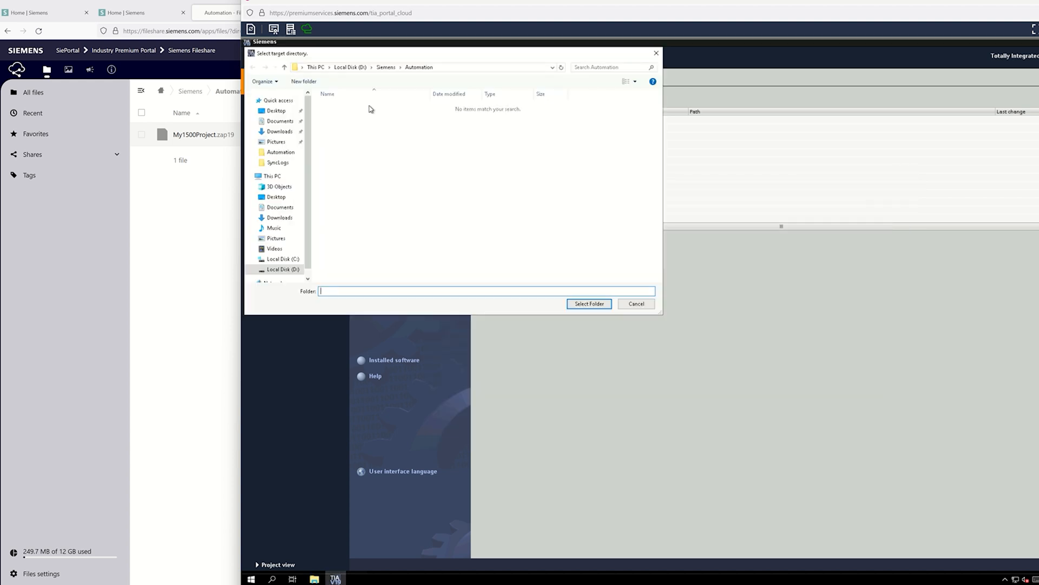
{"action": "left_click", "coordinate": [585, 303]}
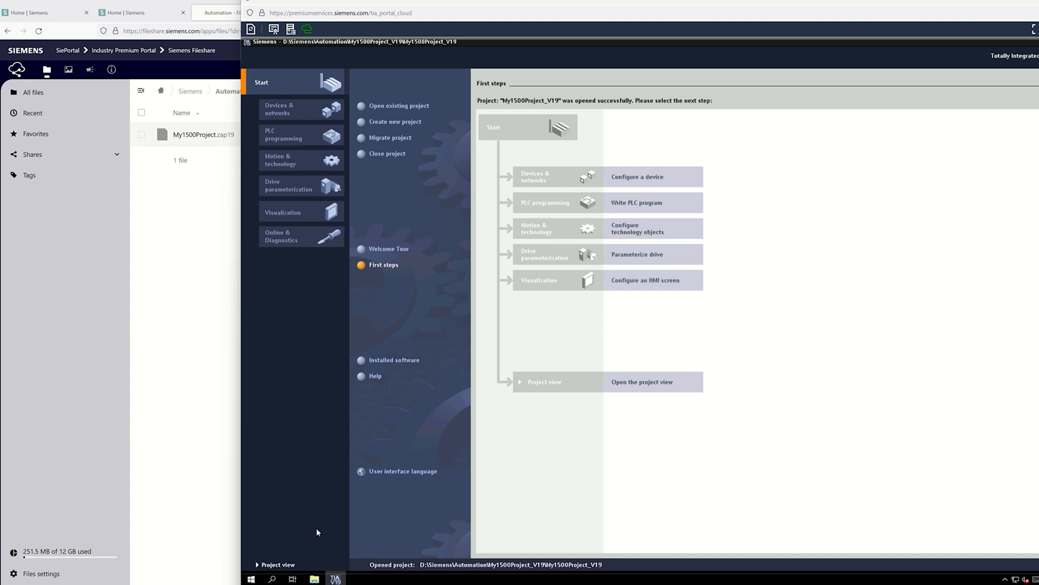
Step: Show My1500Project_V19 in the project view and go online with PLC_1 [CPU 1516-3 PN/DP]
{"action": "left_click", "coordinate": [278, 565]}
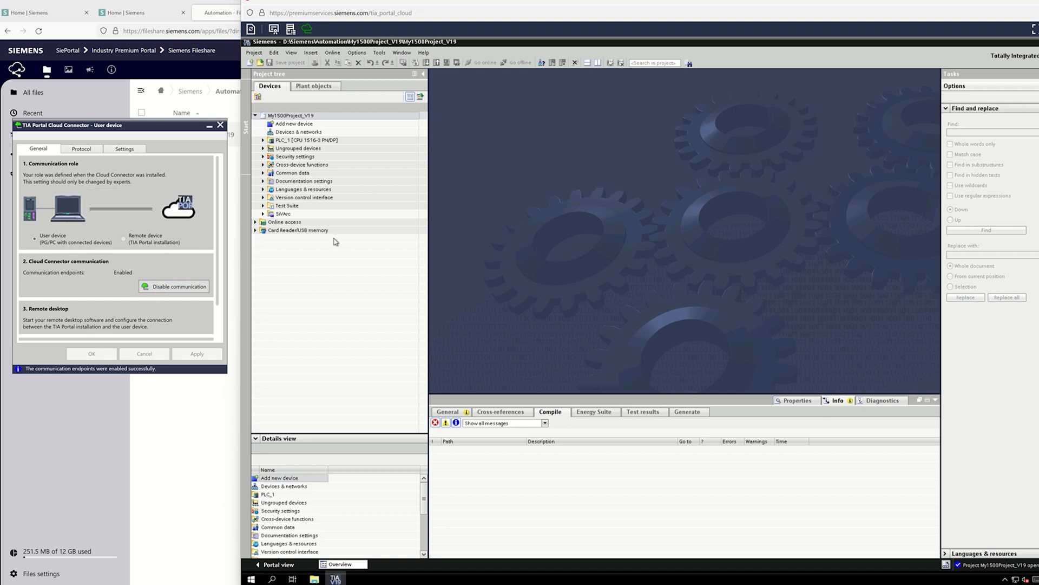
{"action": "left_click", "coordinate": [286, 141]}
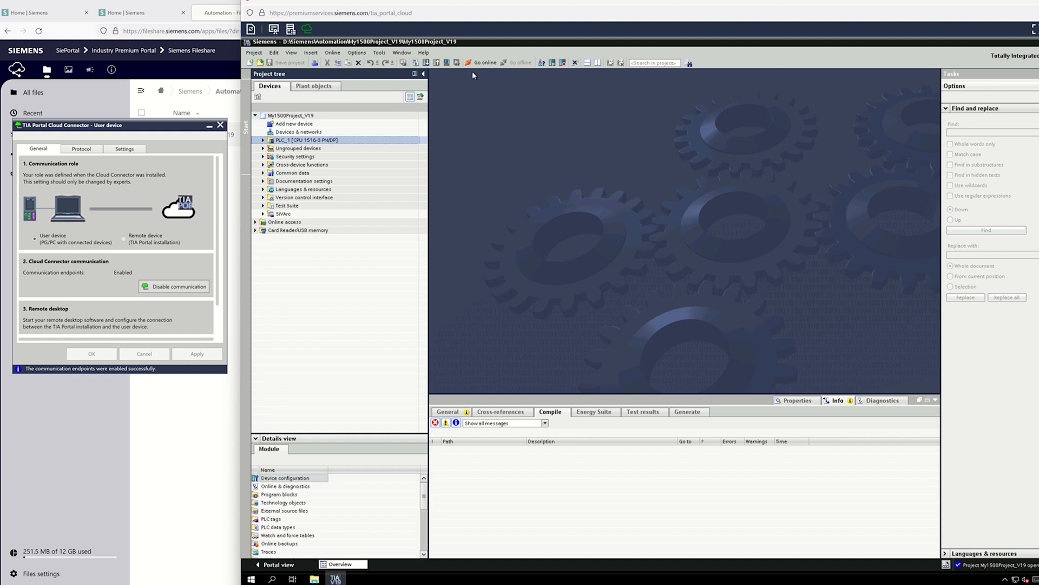
{"action": "left_click", "coordinate": [477, 63]}
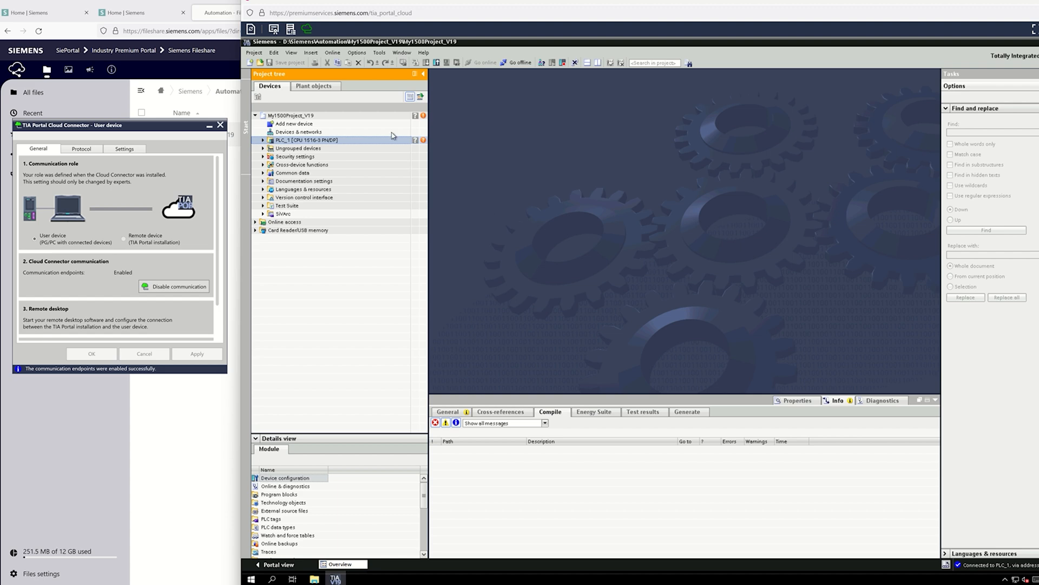
Step: Expand PLC_1 and its PLC tags in the project tree, and open the PLC's Online & diagnostics view
{"action": "left_click", "coordinate": [263, 140]}
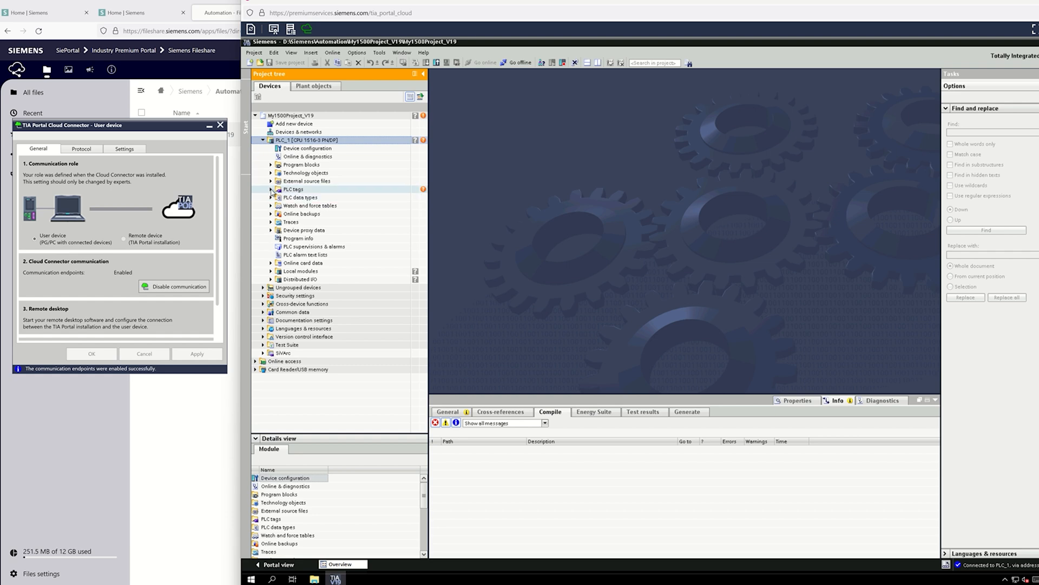
{"action": "left_click", "coordinate": [271, 190]}
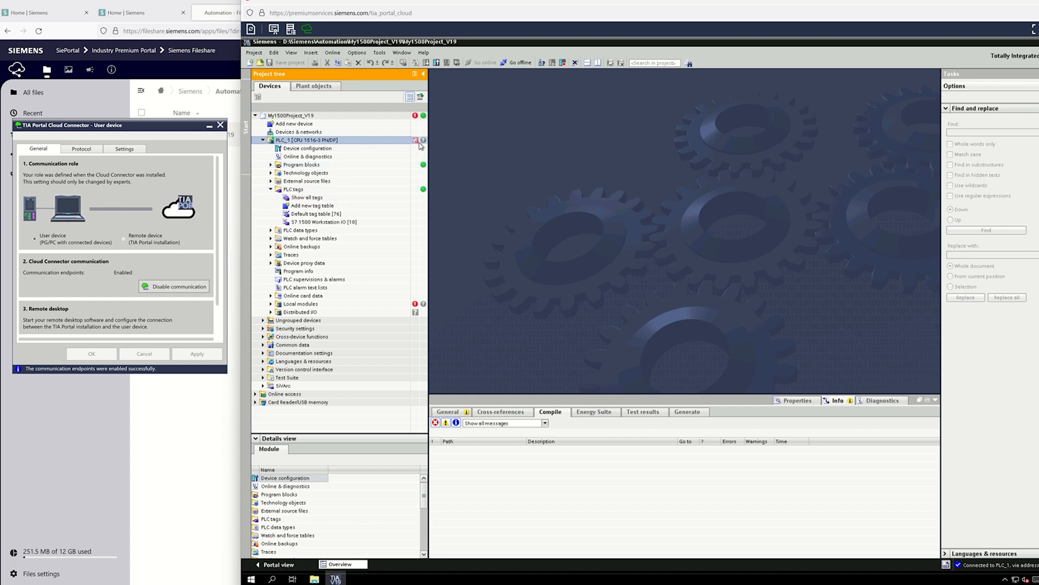
{"action": "double_click", "coordinate": [299, 157]}
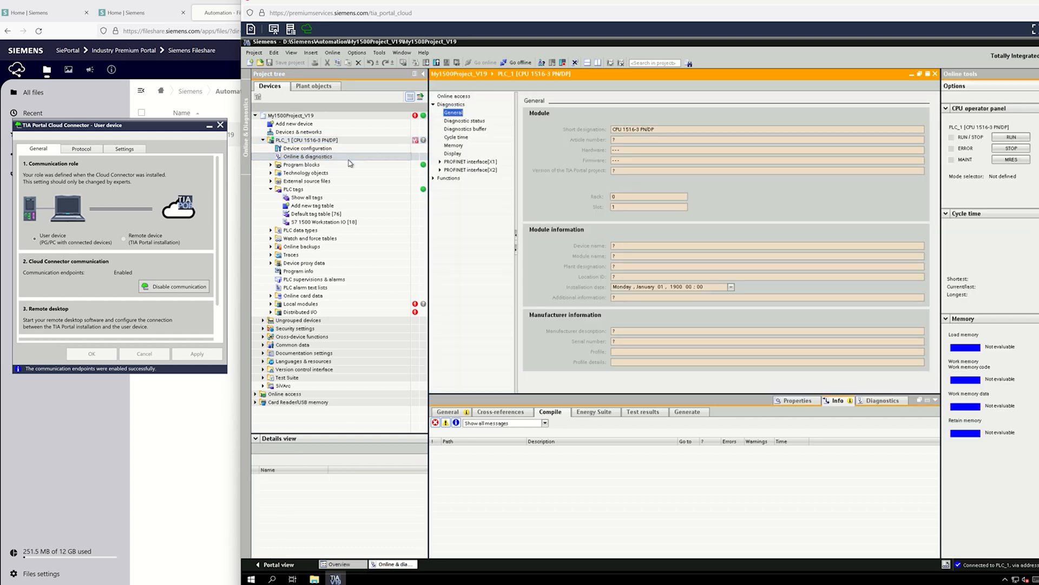
Step: View PLC_1's diagnostics buffer, and format the CPU's memory card, agreeing to stop the CPU
{"action": "left_click", "coordinate": [484, 134]}
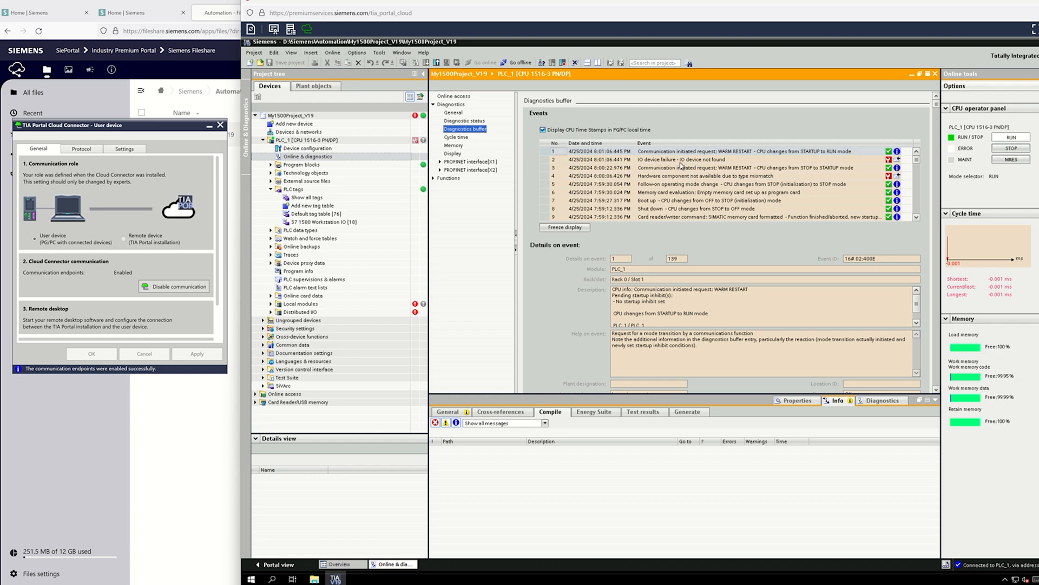
{"action": "left_click", "coordinate": [435, 179]}
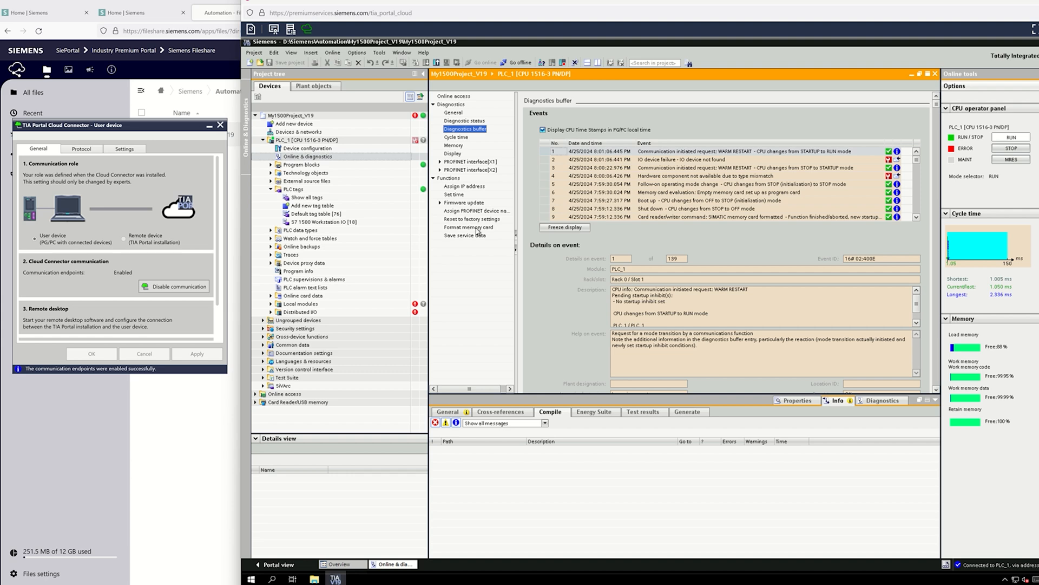
{"action": "left_click", "coordinate": [478, 231]}
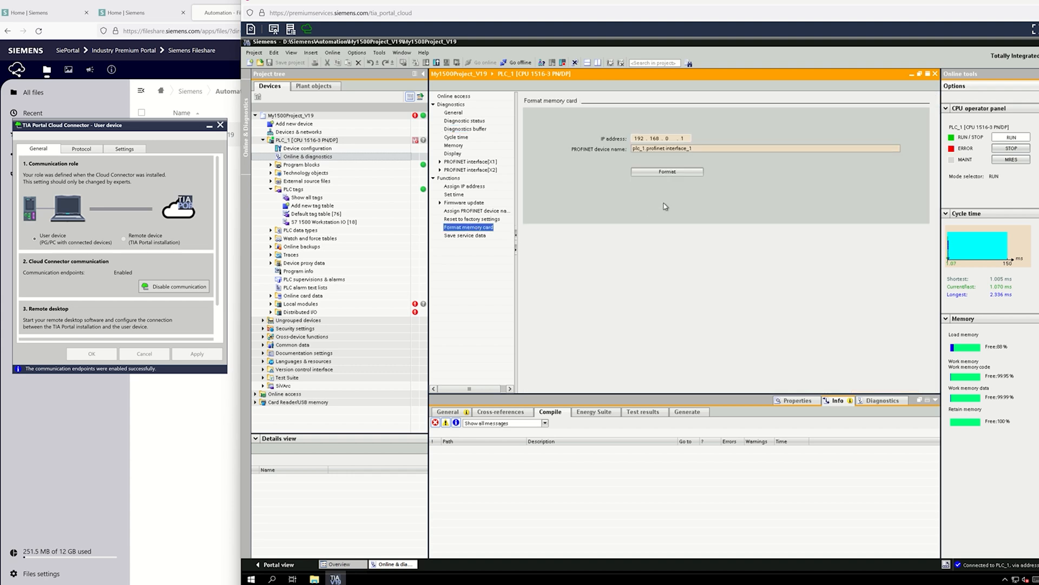
{"action": "left_click", "coordinate": [668, 172]}
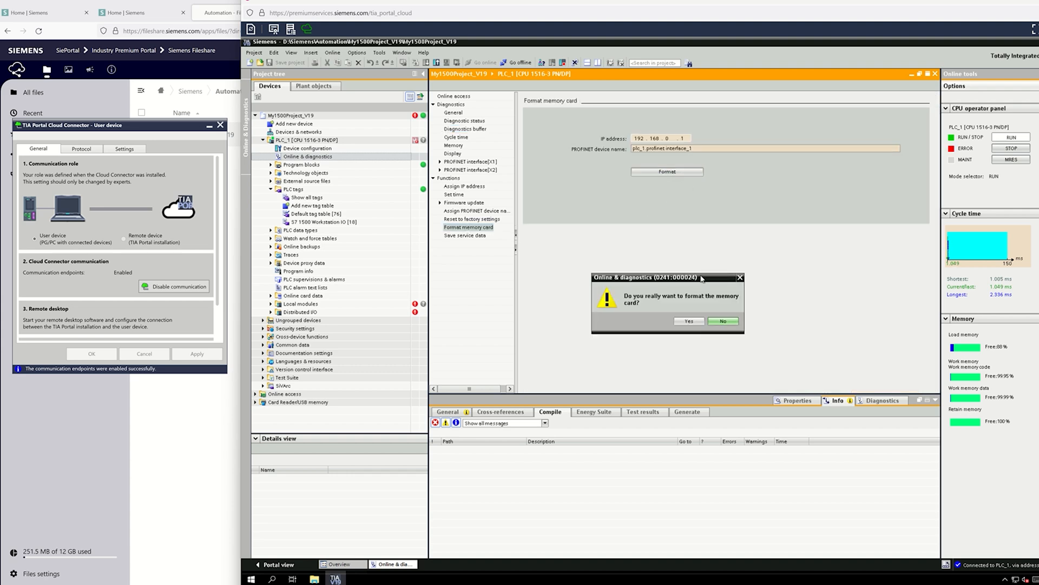
{"action": "left_click", "coordinate": [695, 321]}
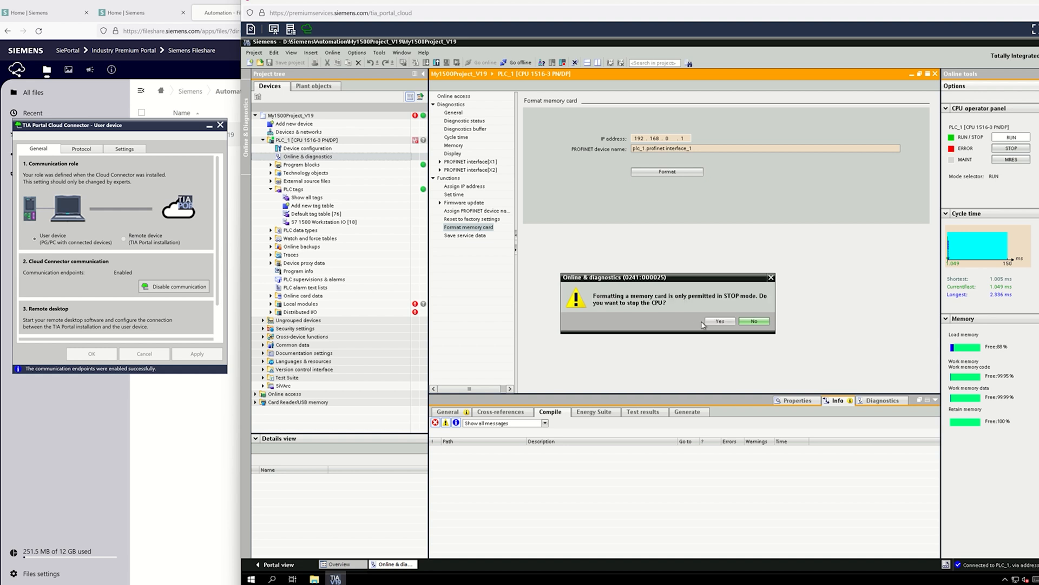
{"action": "left_click", "coordinate": [720, 321]}
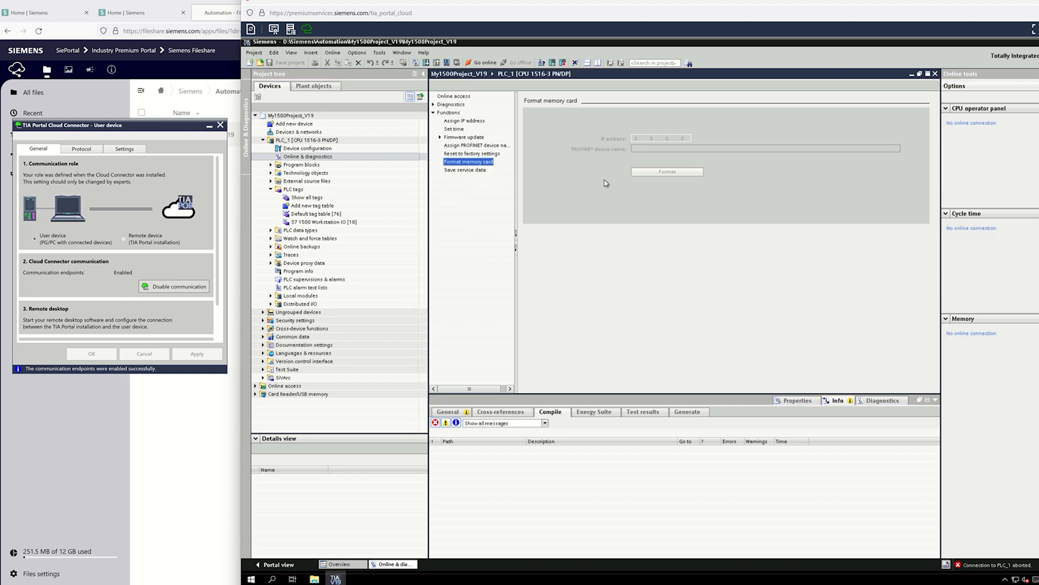
Step: Collapse PLC_1 in the project tree and scan for accessible devices on the Realtek USB GbE Family Controller under Online access
{"action": "left_click", "coordinate": [263, 140]}
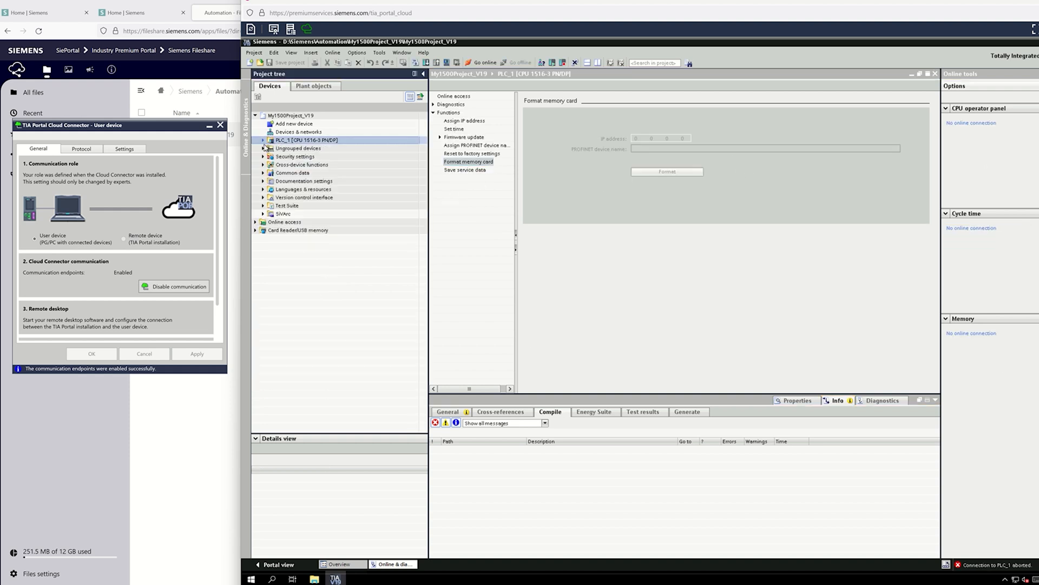
{"action": "left_click", "coordinate": [257, 222]}
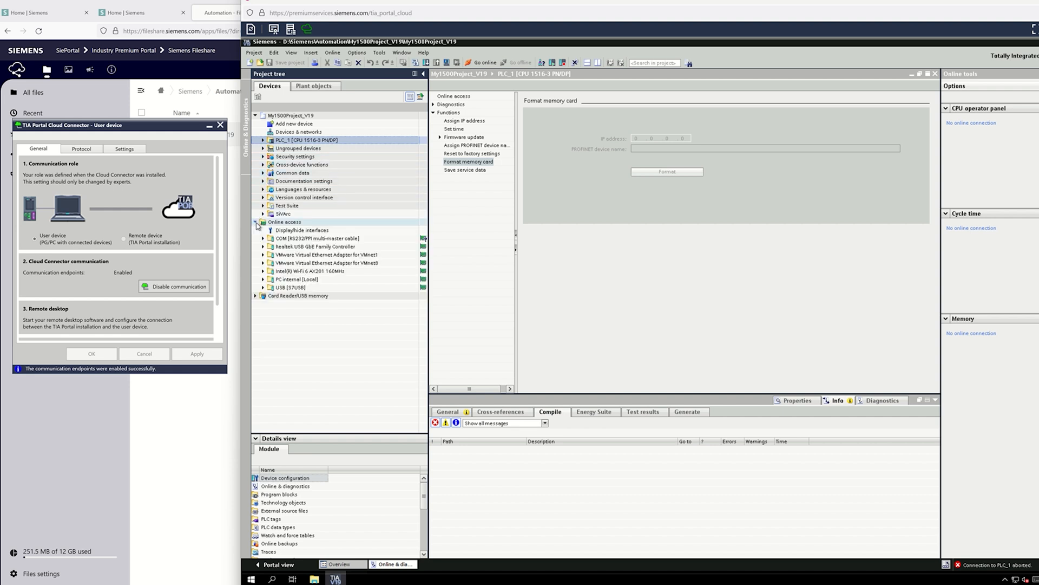
{"action": "double_click", "coordinate": [273, 248]}
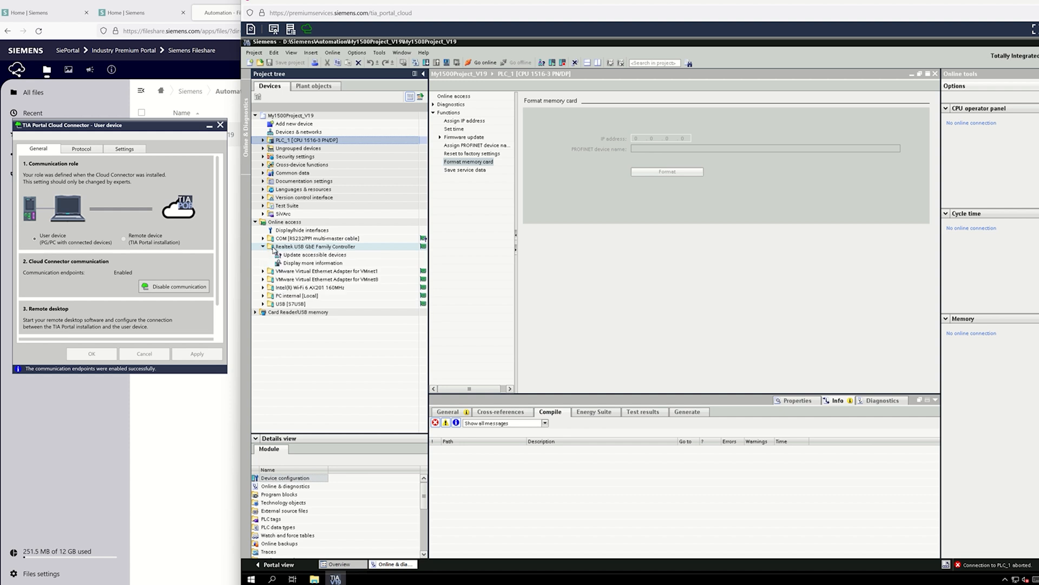
{"action": "double_click", "coordinate": [288, 256]}
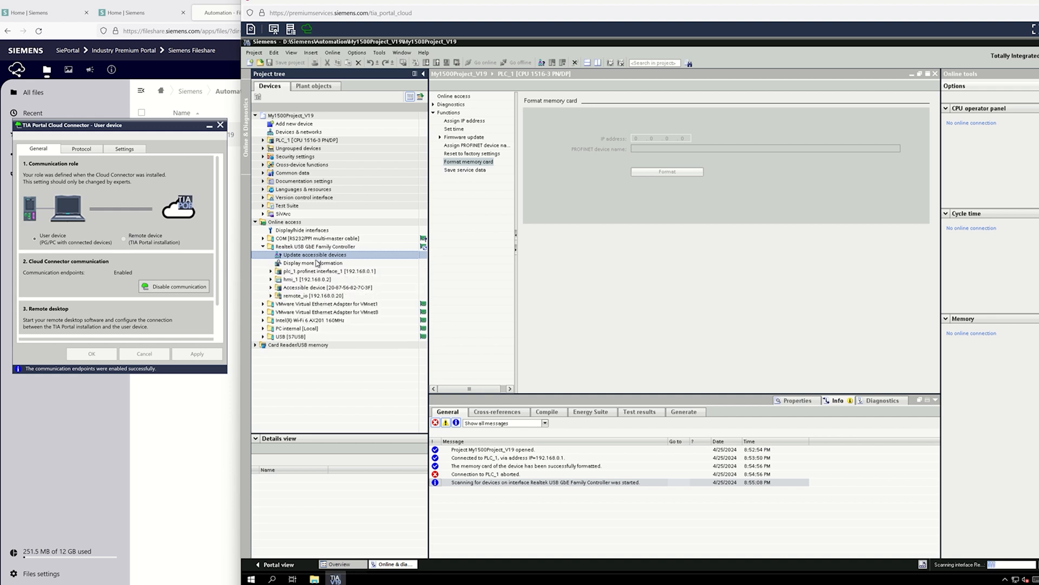
Step: Expand the accessible device plc_1.profinet interface_1 [192.168.0.1] and check its program blocks for content
{"action": "left_click", "coordinate": [271, 271]}
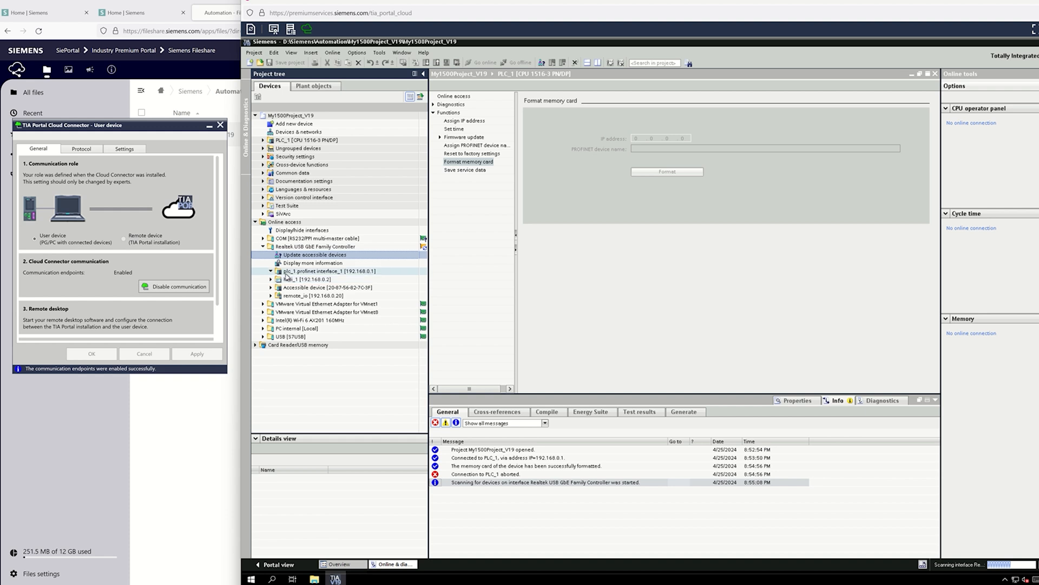
{"action": "left_click", "coordinate": [285, 272]}
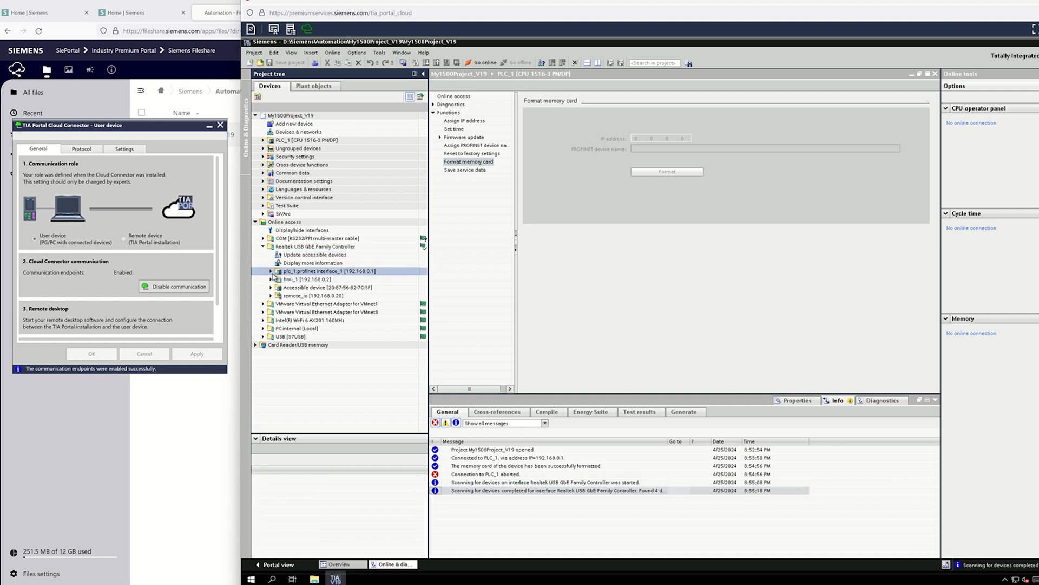
{"action": "left_click", "coordinate": [271, 271]}
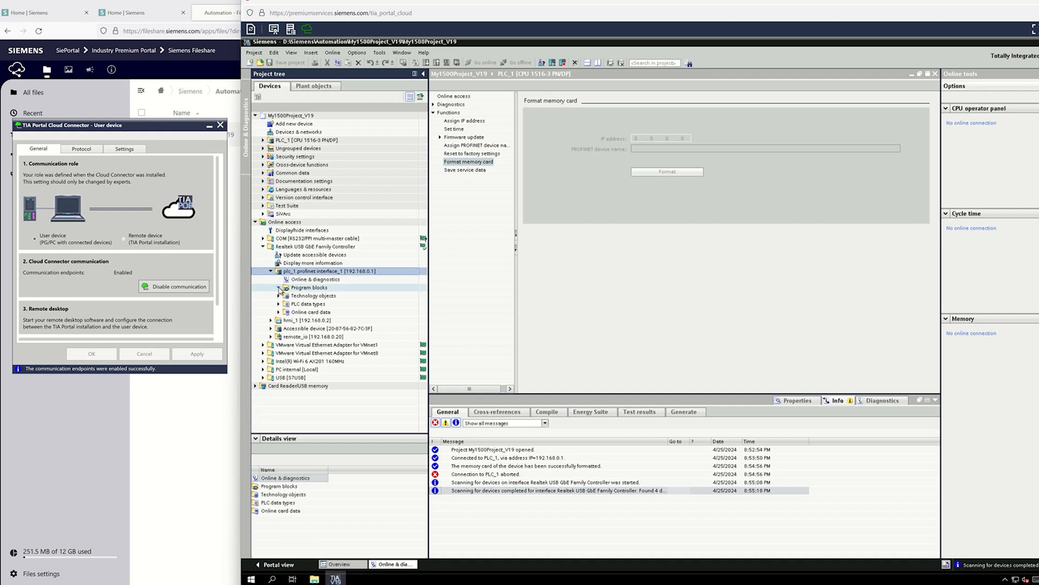
{"action": "left_click", "coordinate": [292, 289]}
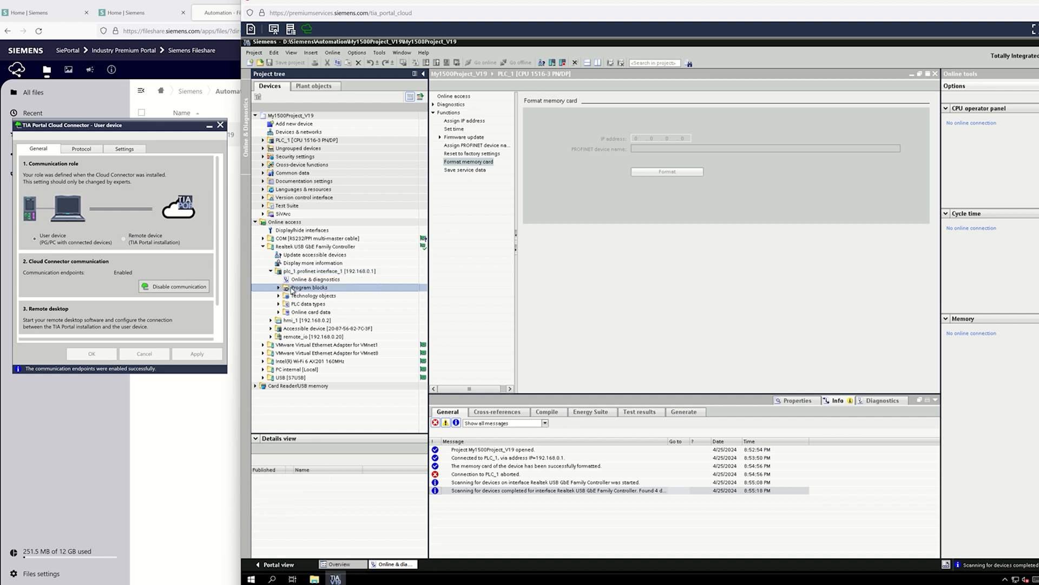
Step: Load PLC_1 to the accessible device at 192.168.0.1 with an extended download over the Realtek USB GbE Family Controller
{"action": "left_click", "coordinate": [325, 142]}
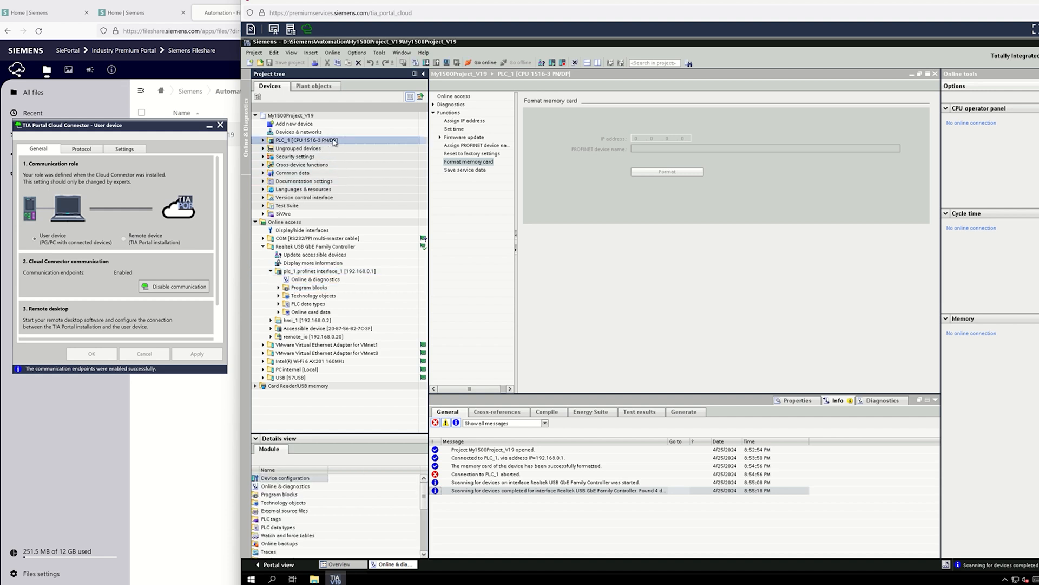
{"action": "left_click", "coordinate": [333, 52]}
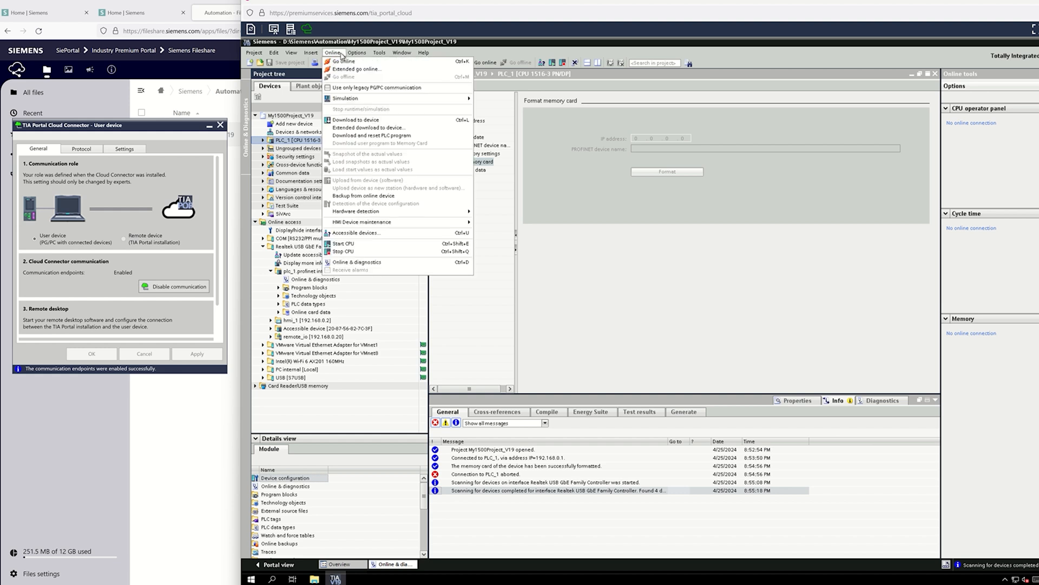
{"action": "left_click", "coordinate": [364, 127]}
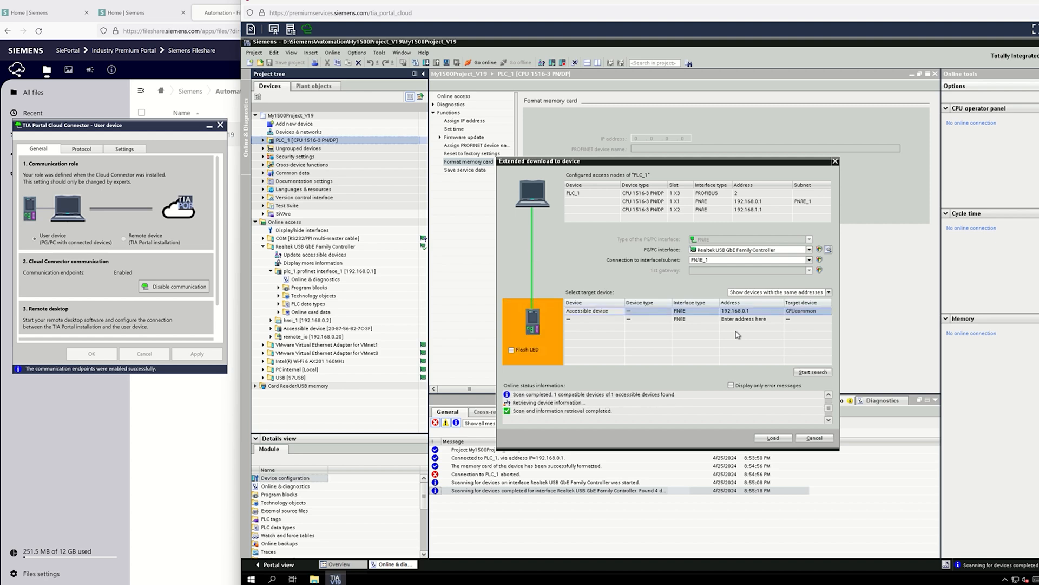
{"action": "left_click", "coordinate": [766, 438]}
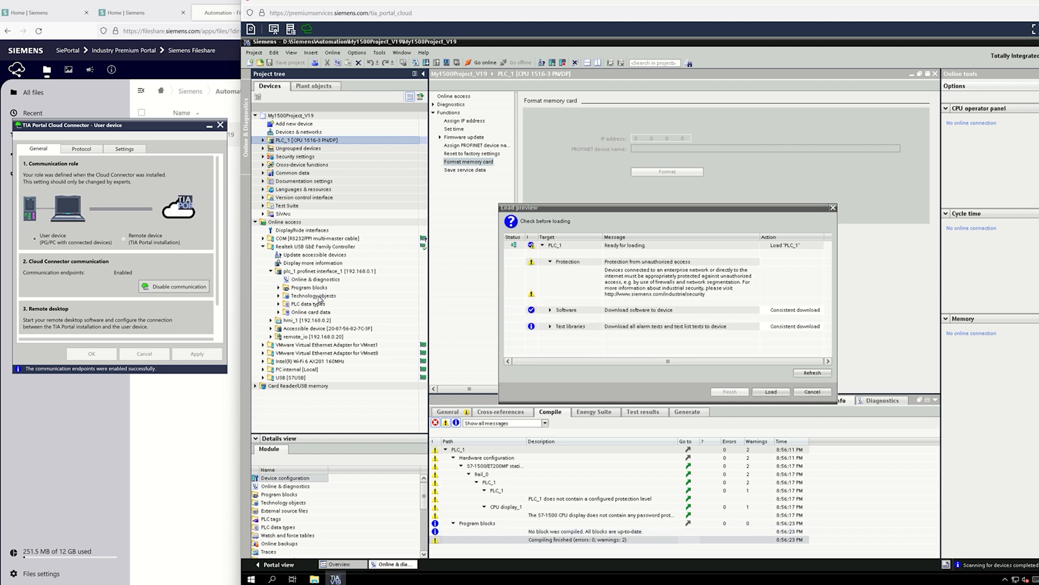
{"action": "left_click", "coordinate": [785, 391]}
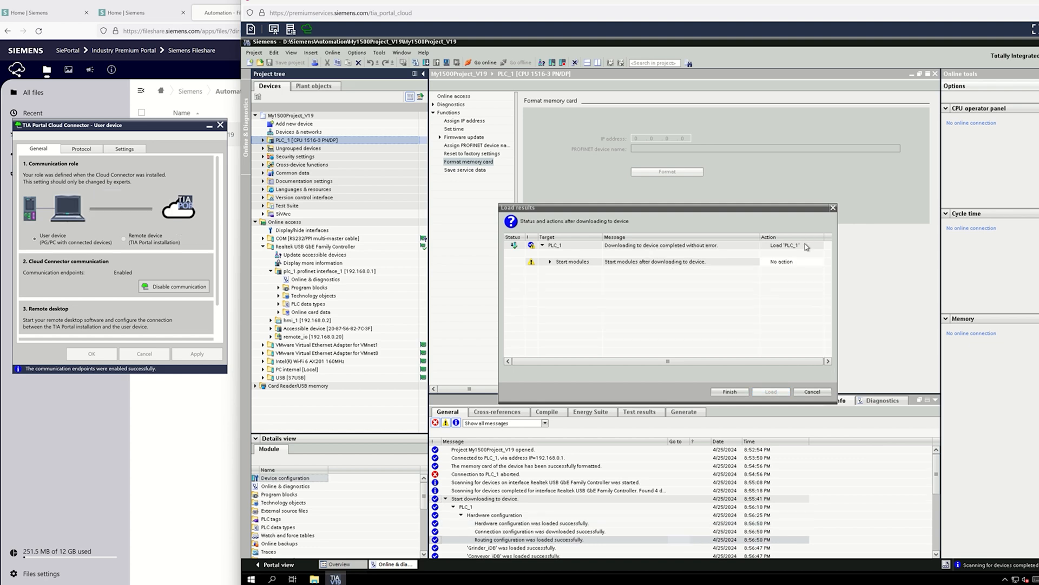
Step: Set the post-download action for the modules to Start module and finish the download
{"action": "left_click", "coordinate": [801, 262]}
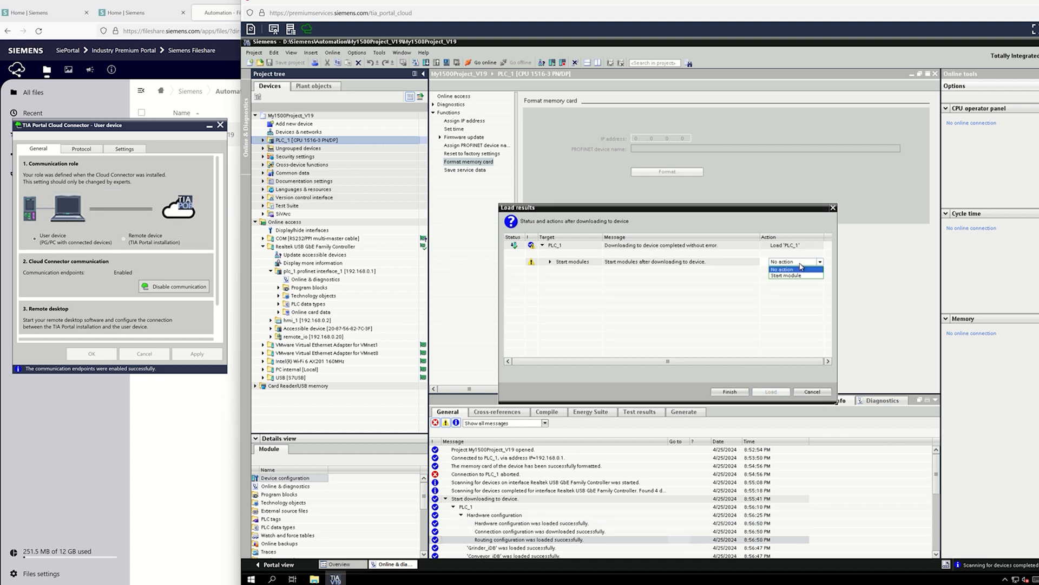
{"action": "left_click", "coordinate": [795, 276]}
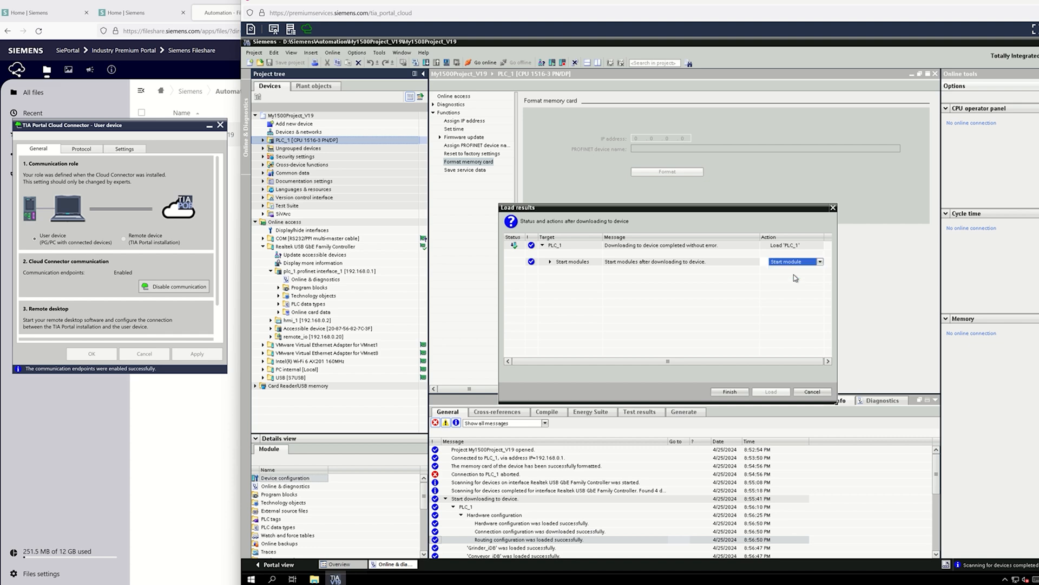
{"action": "left_click", "coordinate": [745, 392]}
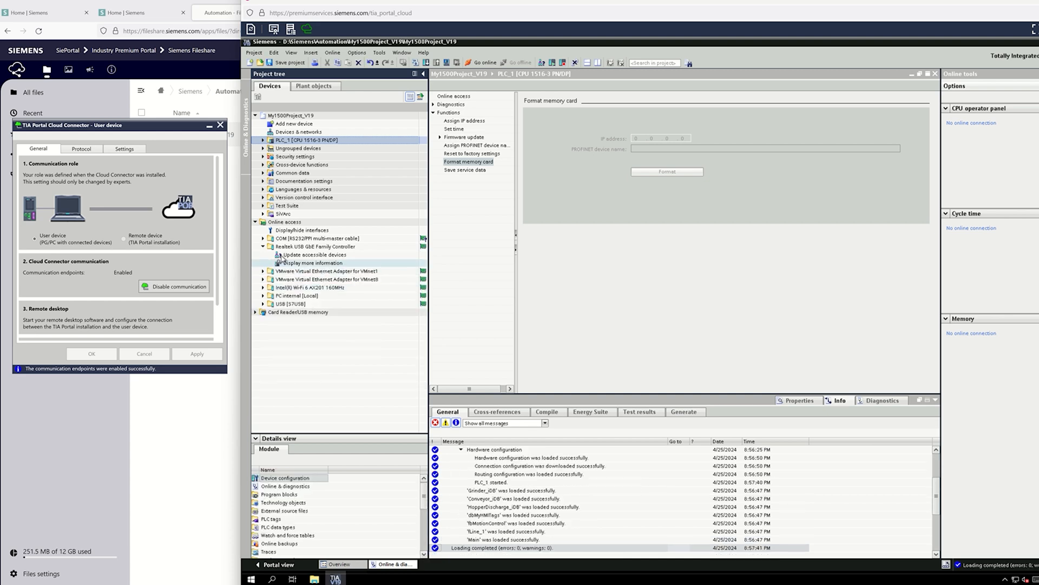
Step: Rescan the Realtek USB GbE Family Controller for accessible devices and expand the program blocks of plc_1.profinet interface_1
{"action": "left_click", "coordinate": [285, 254]}
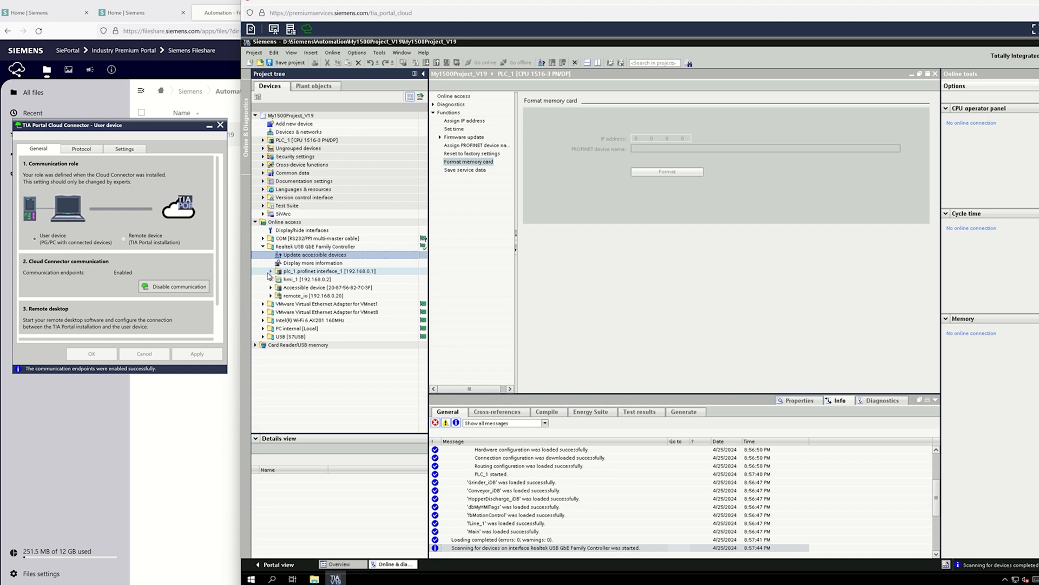
{"action": "left_click", "coordinate": [271, 272]}
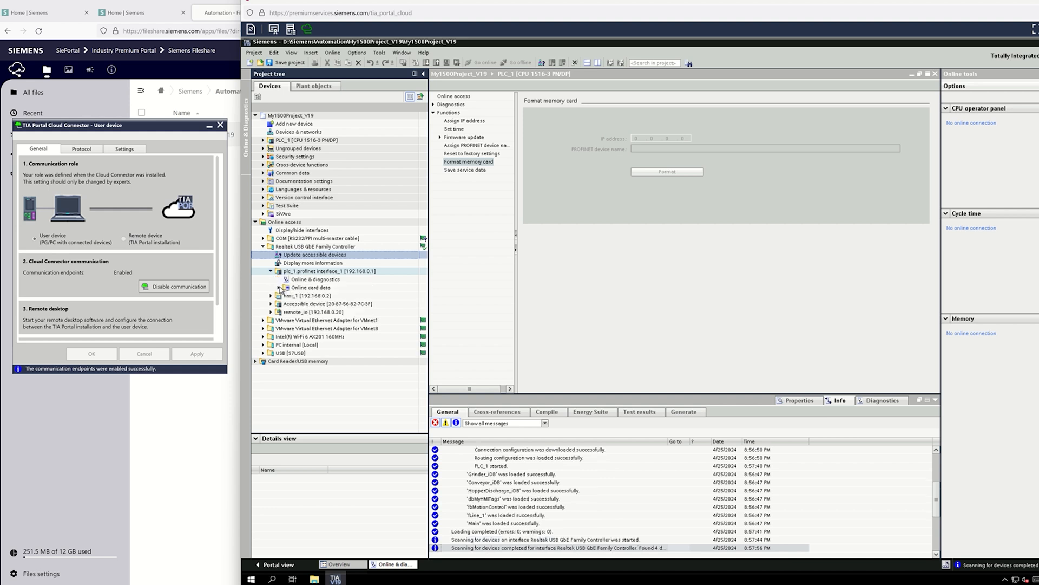
{"action": "left_click", "coordinate": [280, 288]}
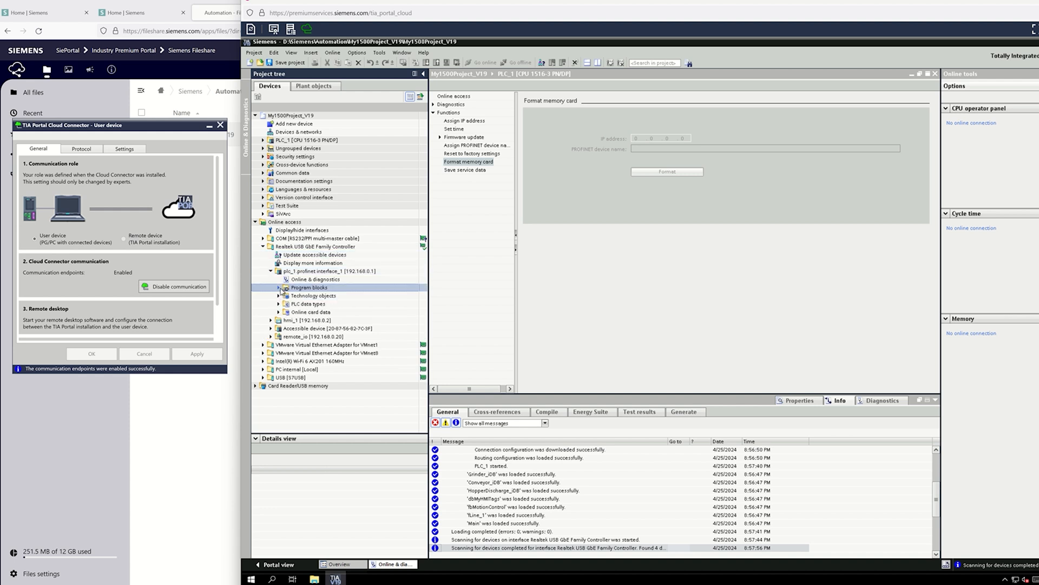
{"action": "left_click", "coordinate": [278, 288]}
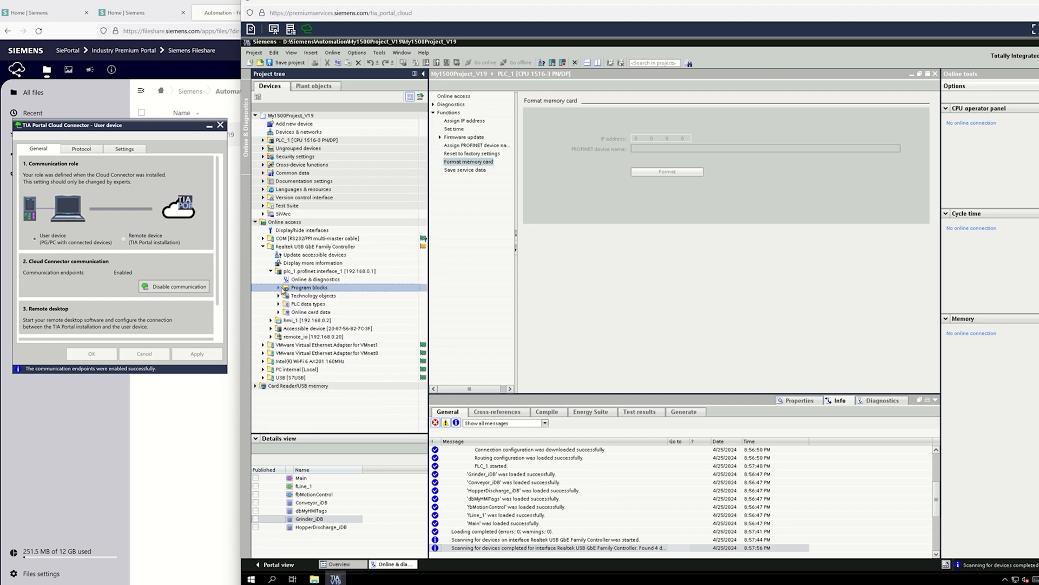
{"action": "left_click", "coordinate": [279, 289]}
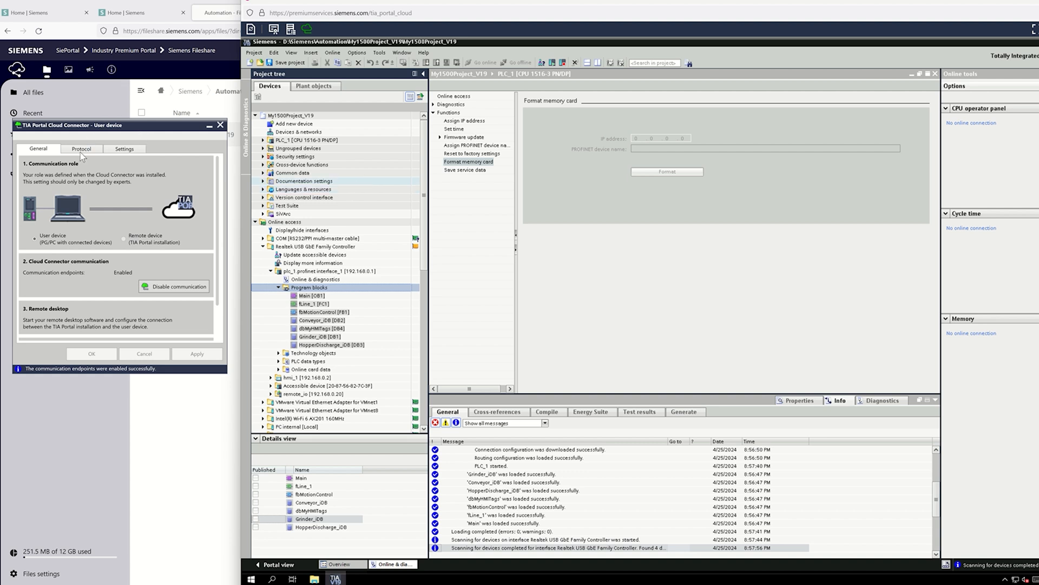
Step: Switch to the TIA Portal Cloud page in the browser, view the All Trials offerings, and return to the overview
{"action": "mouse_move", "coordinate": [67, 203]}
{"action": "left_click", "coordinate": [148, 17]}
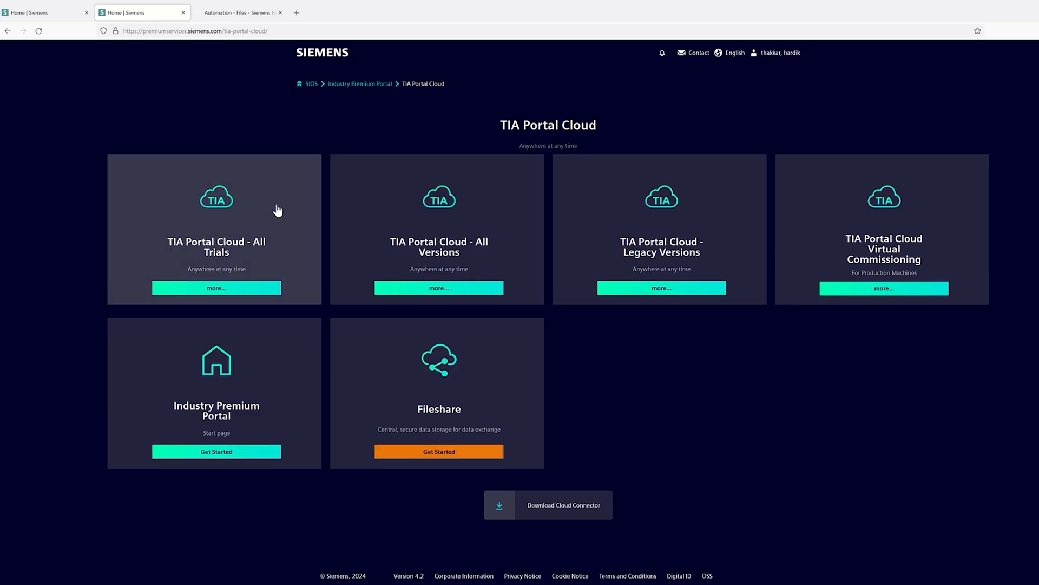
{"action": "left_click", "coordinate": [234, 292]}
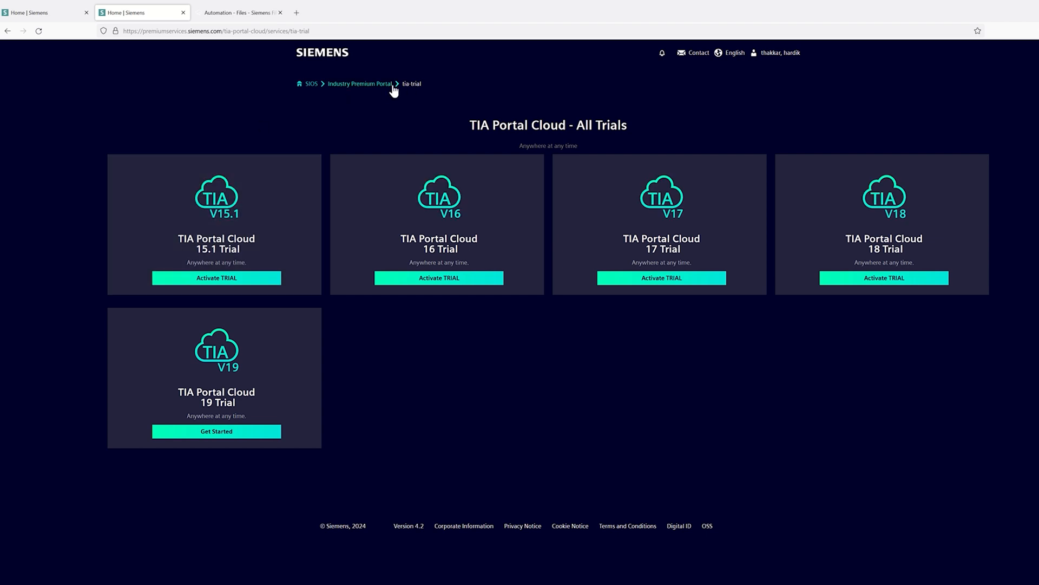
{"action": "left_click", "coordinate": [12, 34]}
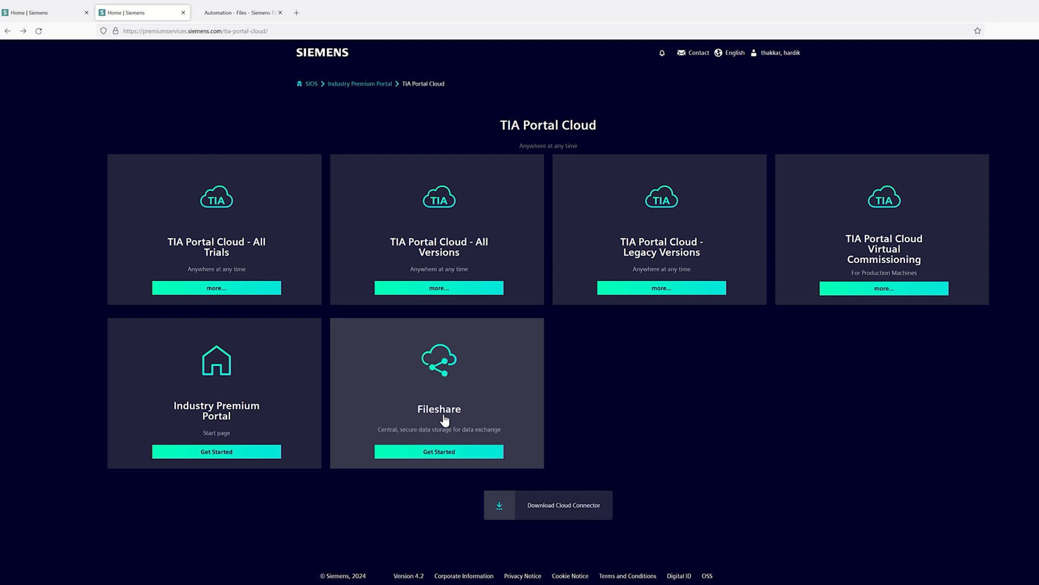